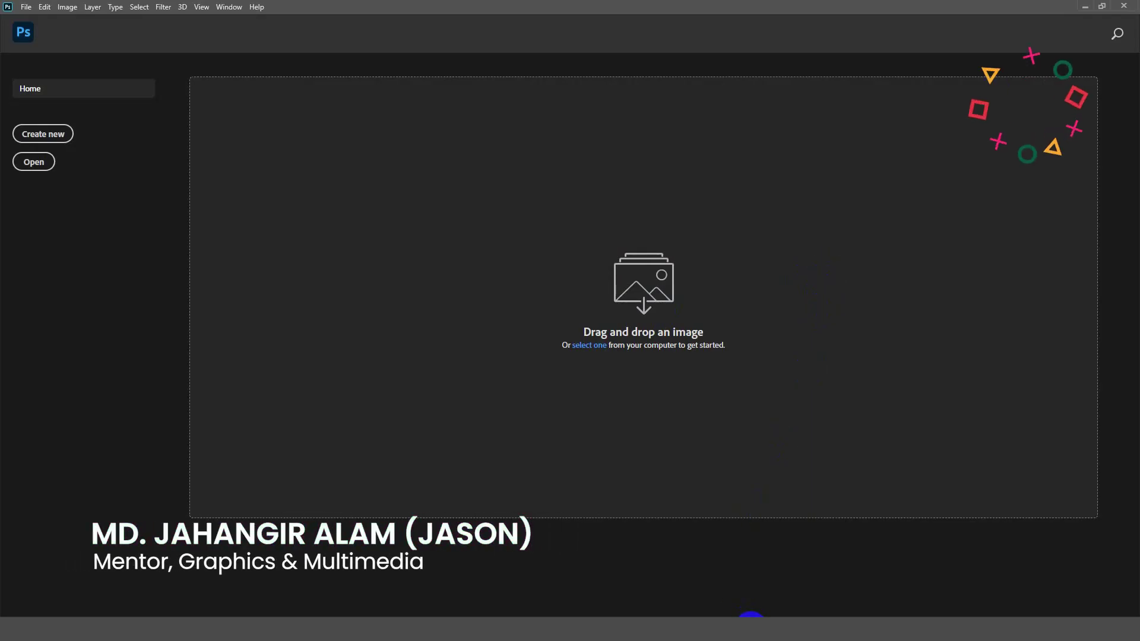
# Open the wedding couple JPEG and show the Layers panel beside the photo
pyautogui.moveTo(506, 108); pyautogui.dragTo(582, 305)
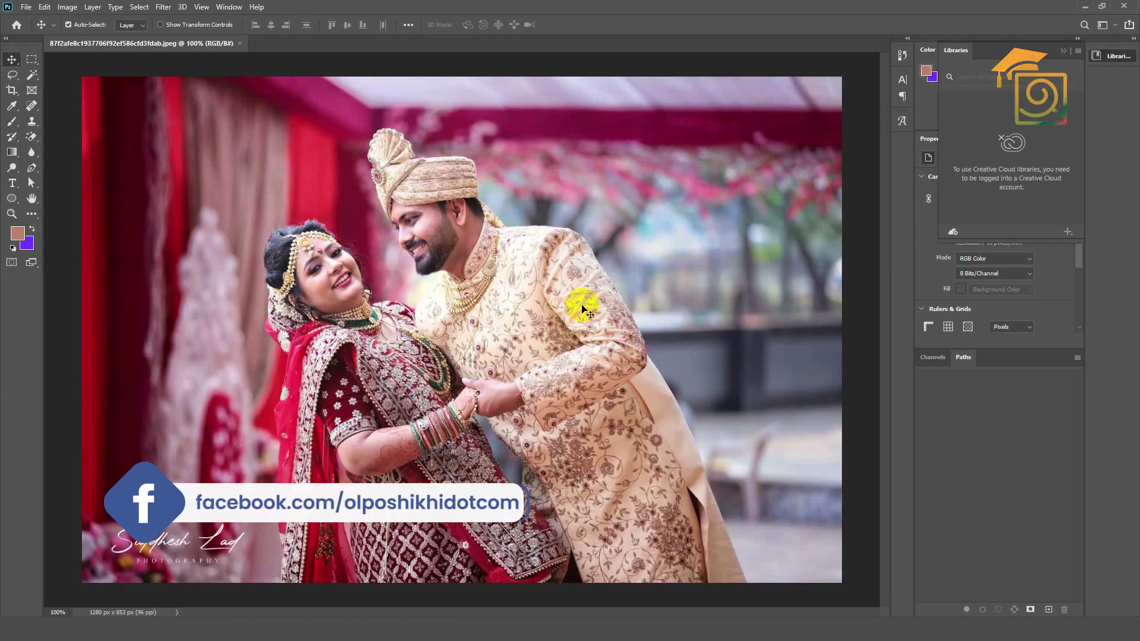
pyautogui.press('F7')
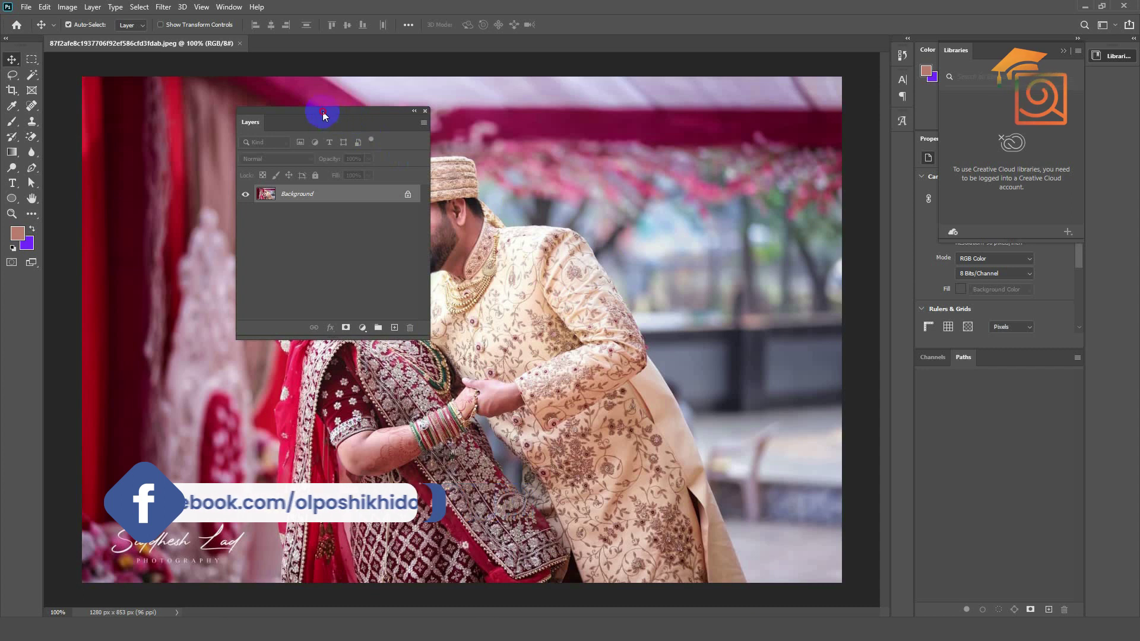
pyautogui.moveTo(323, 112); pyautogui.dragTo(730, 104)
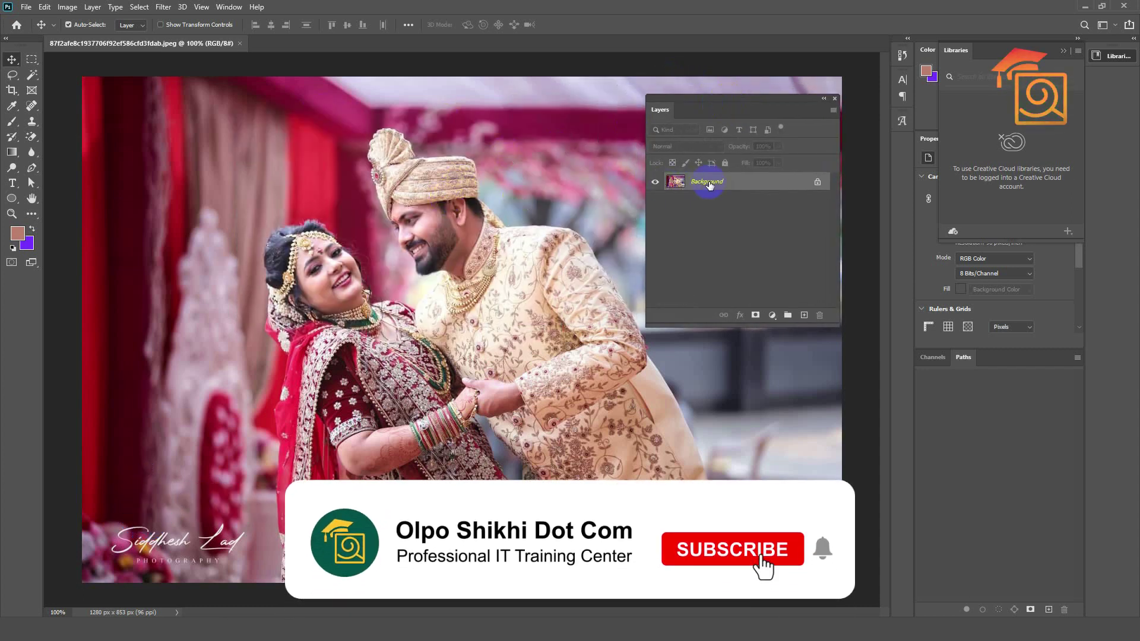
# Duplicate the Background layer and convert Background copy to a smart object
pyautogui.moveTo(710, 185); pyautogui.dragTo(804, 314)
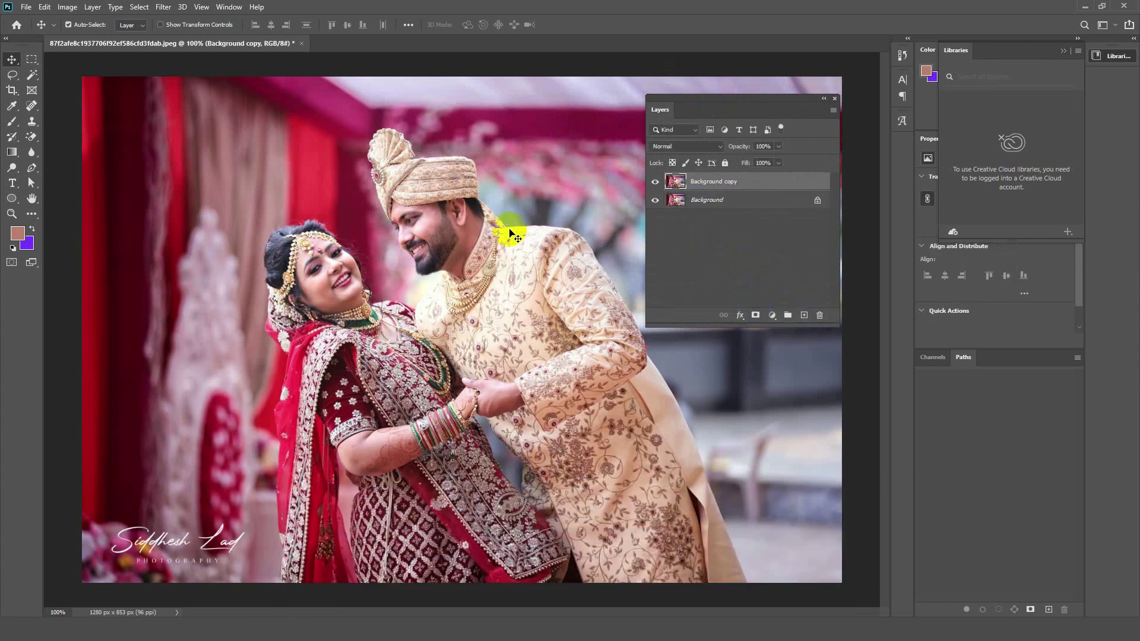
pyautogui.scroll(1, 510, 232)
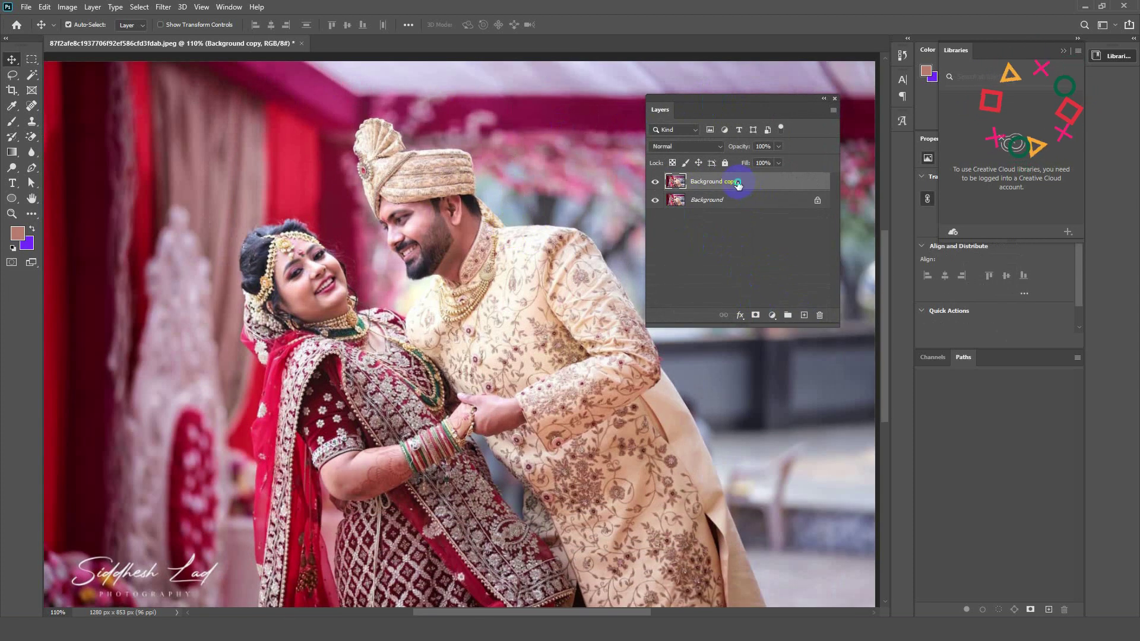
pyautogui.rightClick(738, 185)
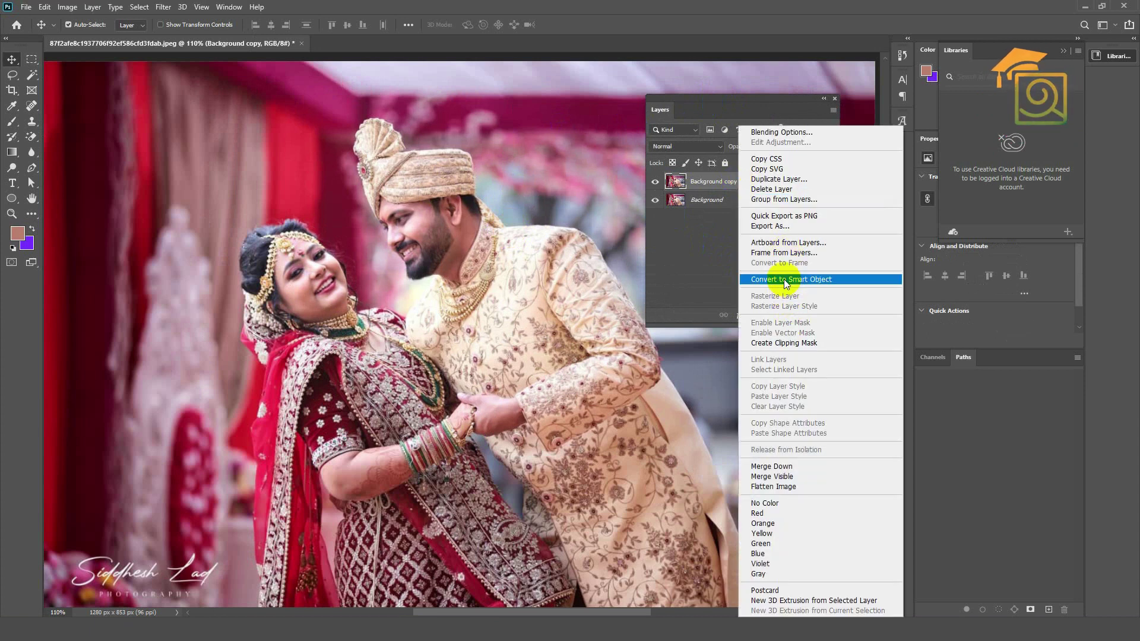
pyautogui.click(761, 280)
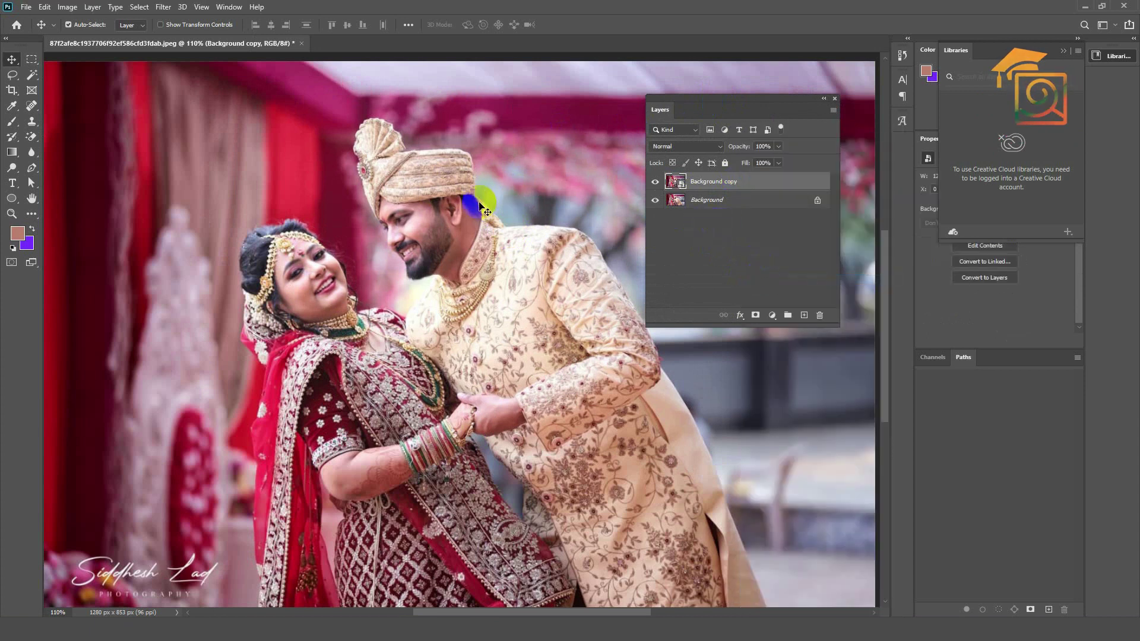
pyautogui.scroll(-2, 481, 205)
# Make a second duplicate of the Background layer, Background copy 2
pyautogui.scroll(1, 527, 230)
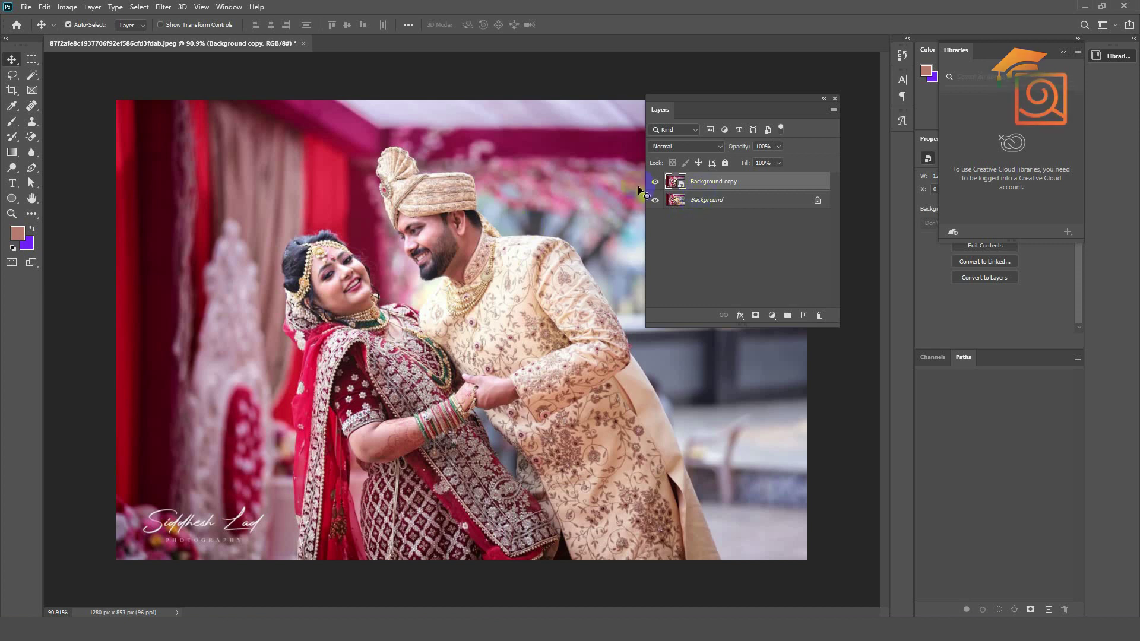
pyautogui.click(714, 212)
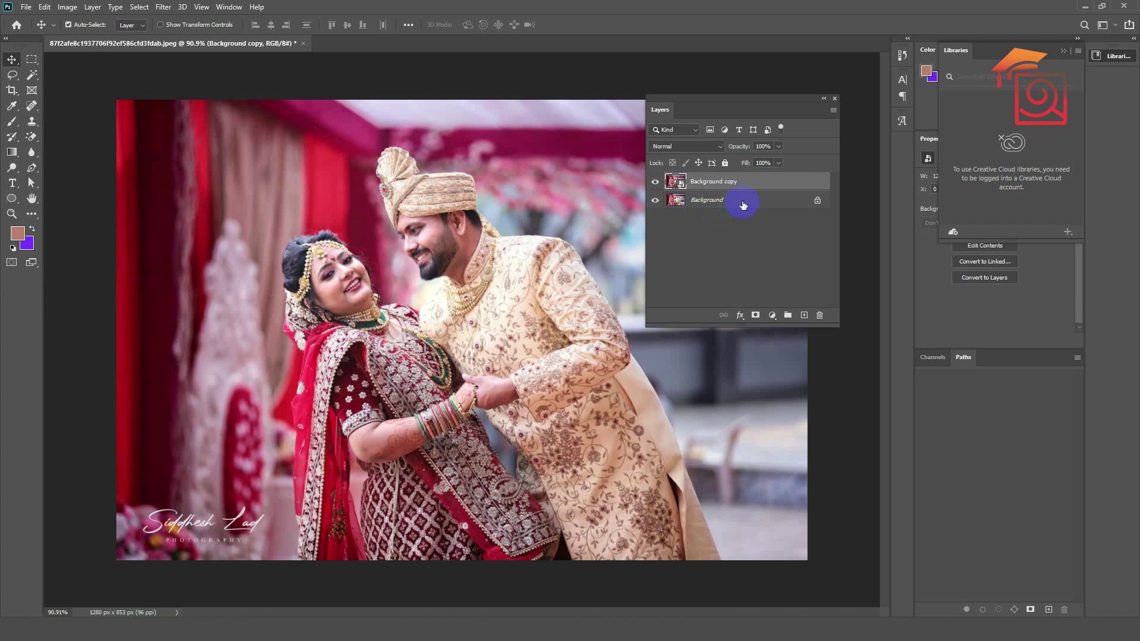
pyautogui.moveTo(742, 205); pyautogui.dragTo(802, 315)
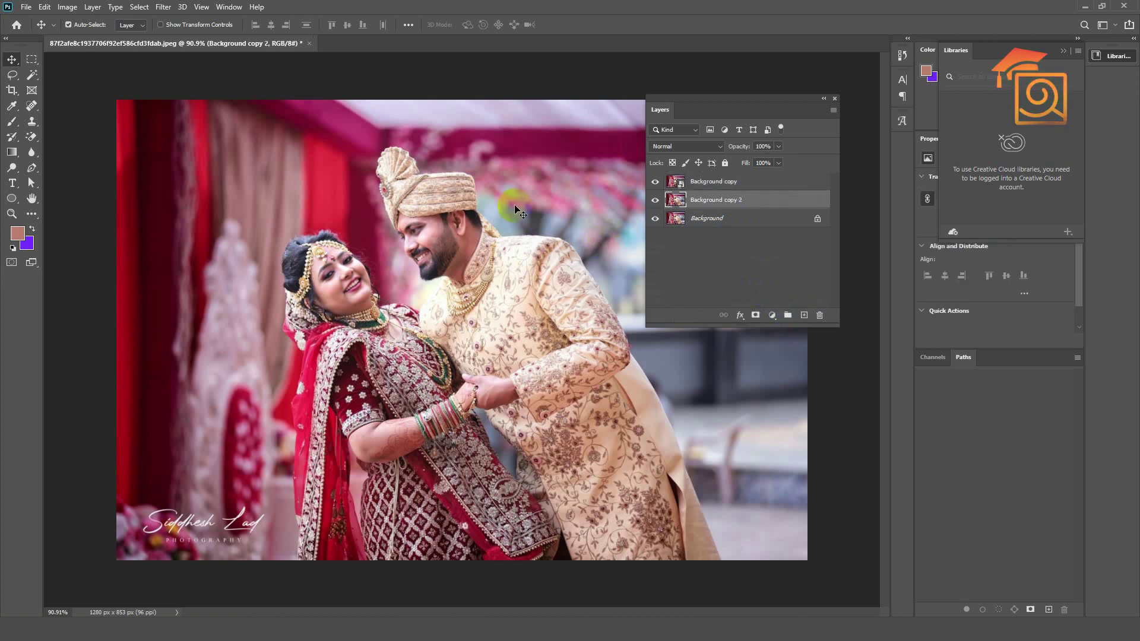
pyautogui.moveTo(735, 108); pyautogui.dragTo(759, 93)
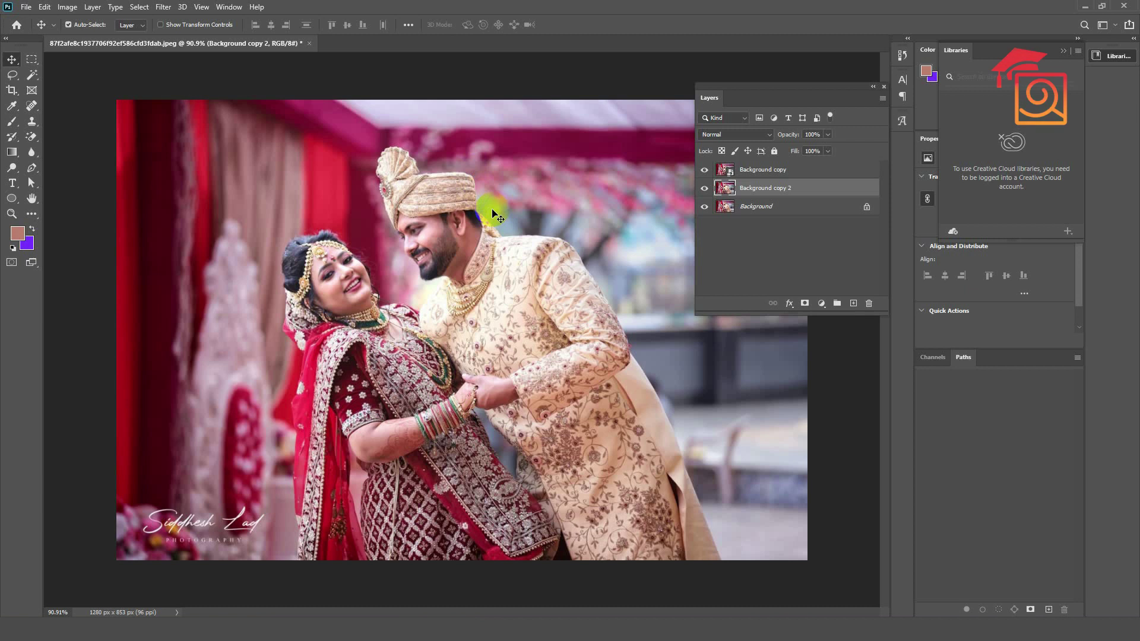
# Hide the smart-object Background copy and select Background copy 2
pyautogui.scroll(2, 448, 217)
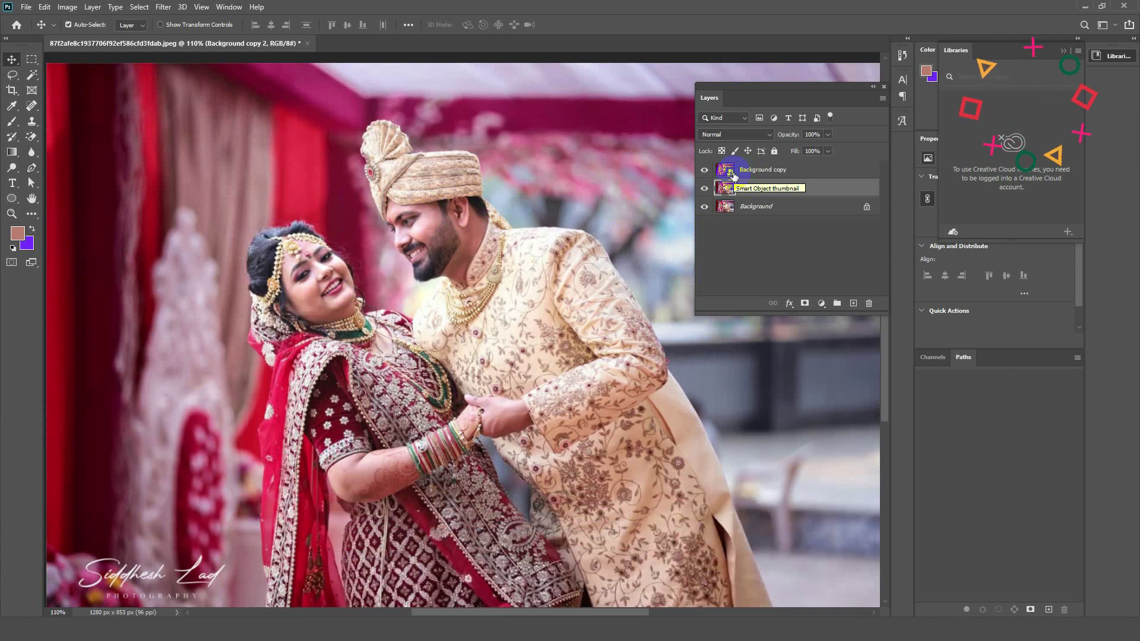
pyautogui.click(722, 173)
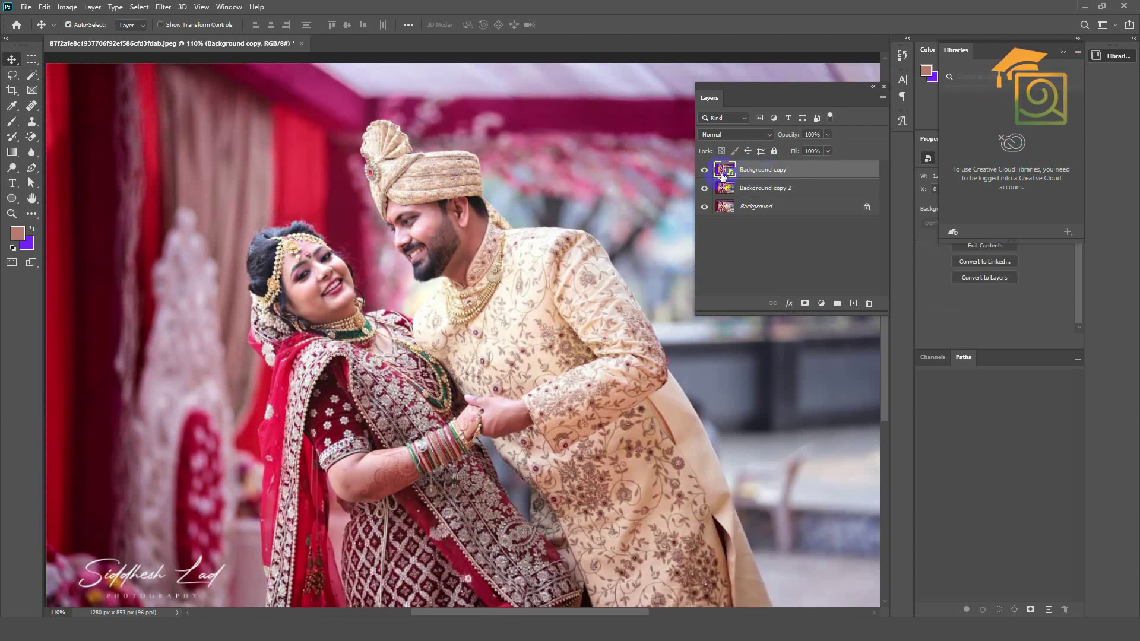
pyautogui.click(704, 173)
pyautogui.click(768, 190)
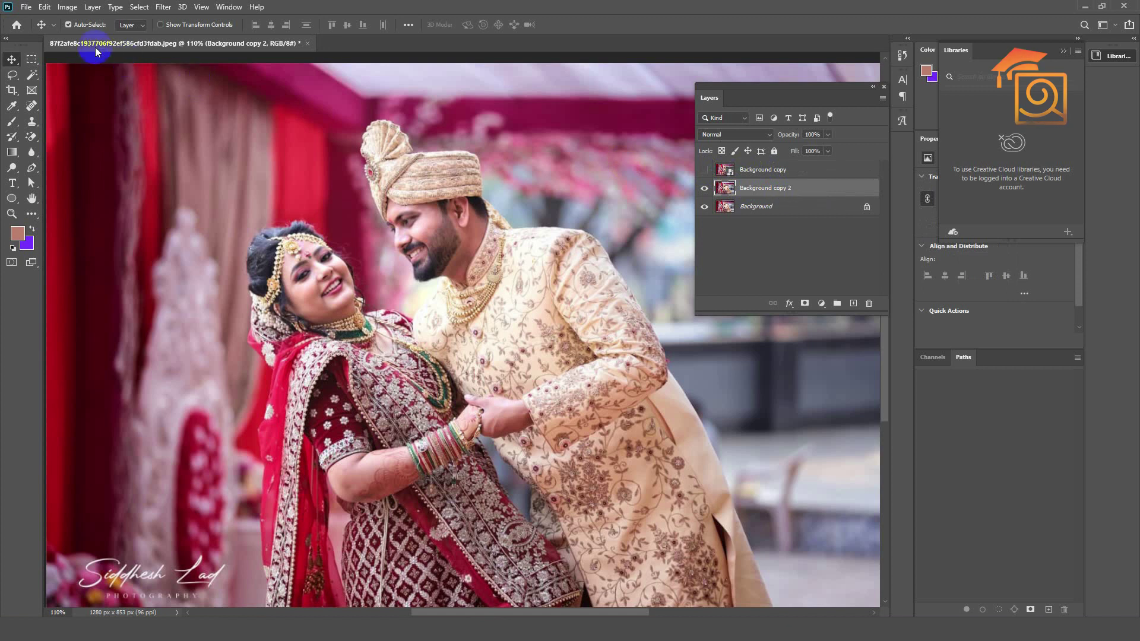
pyautogui.click(67, 7)
pyautogui.moveTo(86, 38)
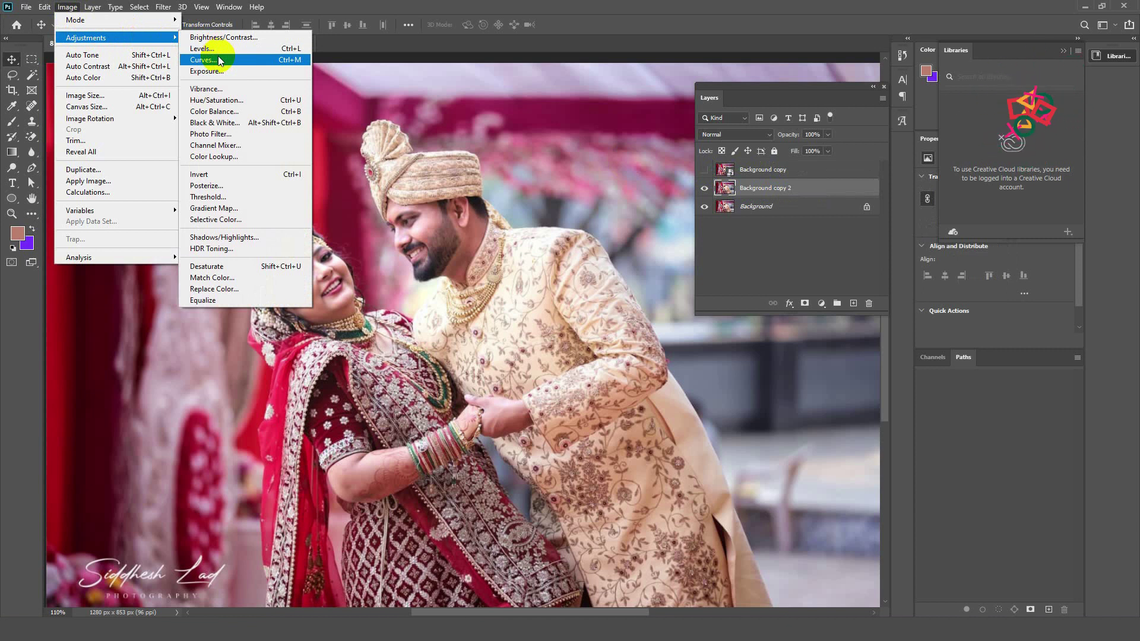
# Apply an S-shaped Curves to Background copy 2, raising 181→201 and lowering 74→65
pyautogui.click(205, 60)
pyautogui.moveTo(687, 145); pyautogui.dragTo(773, 145)
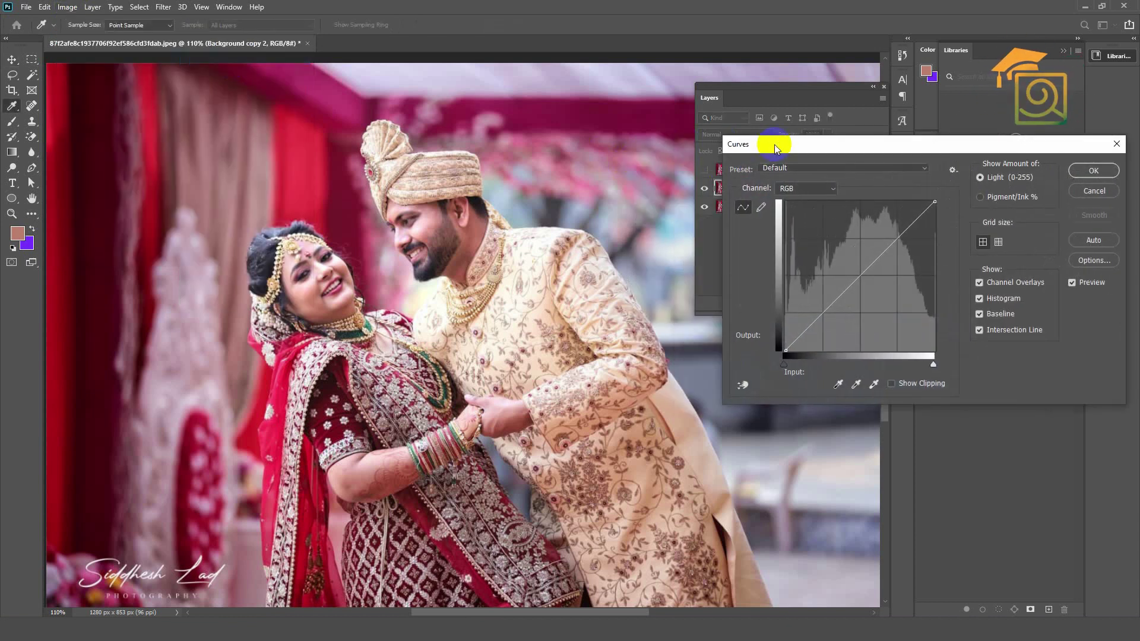
pyautogui.moveTo(896, 237); pyautogui.dragTo(891, 232)
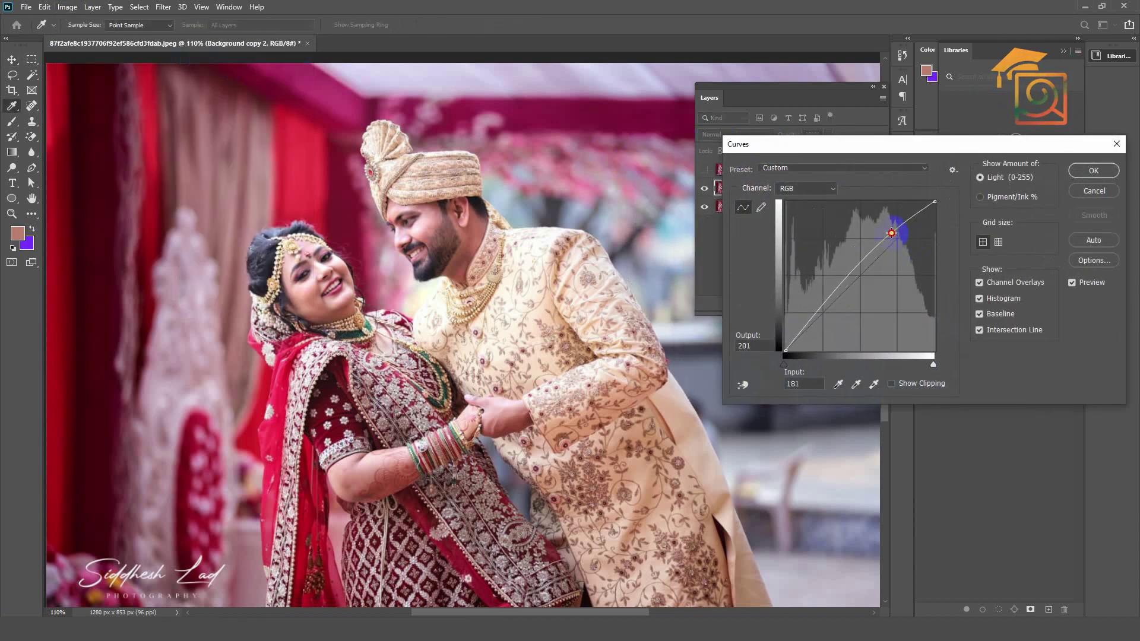
pyautogui.moveTo(823, 307); pyautogui.dragTo(829, 312)
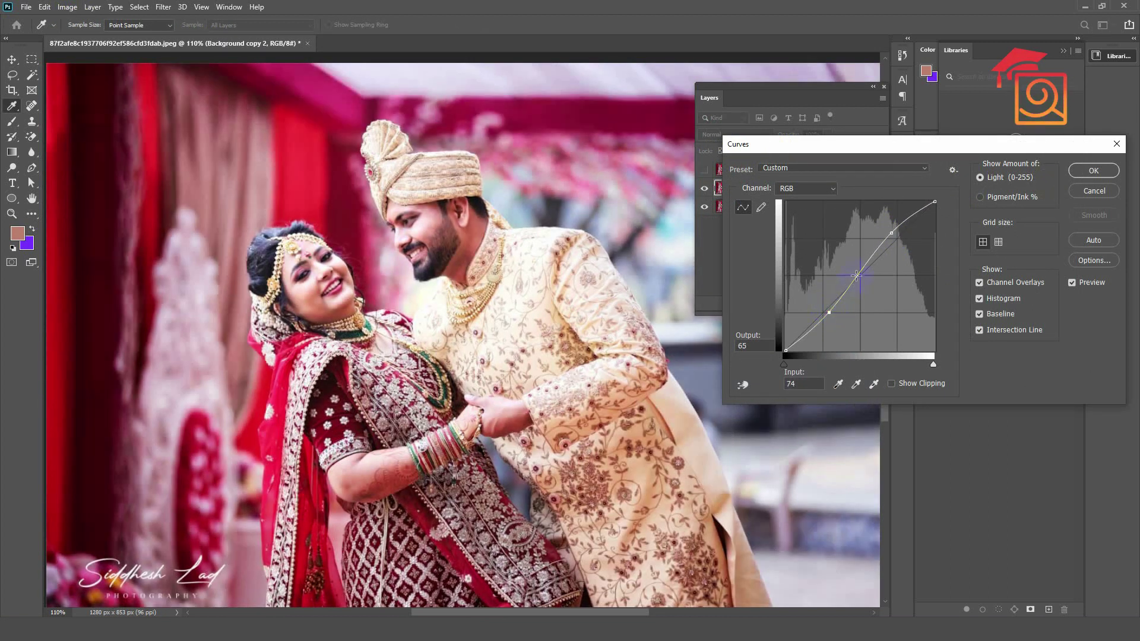
pyautogui.click(1093, 171)
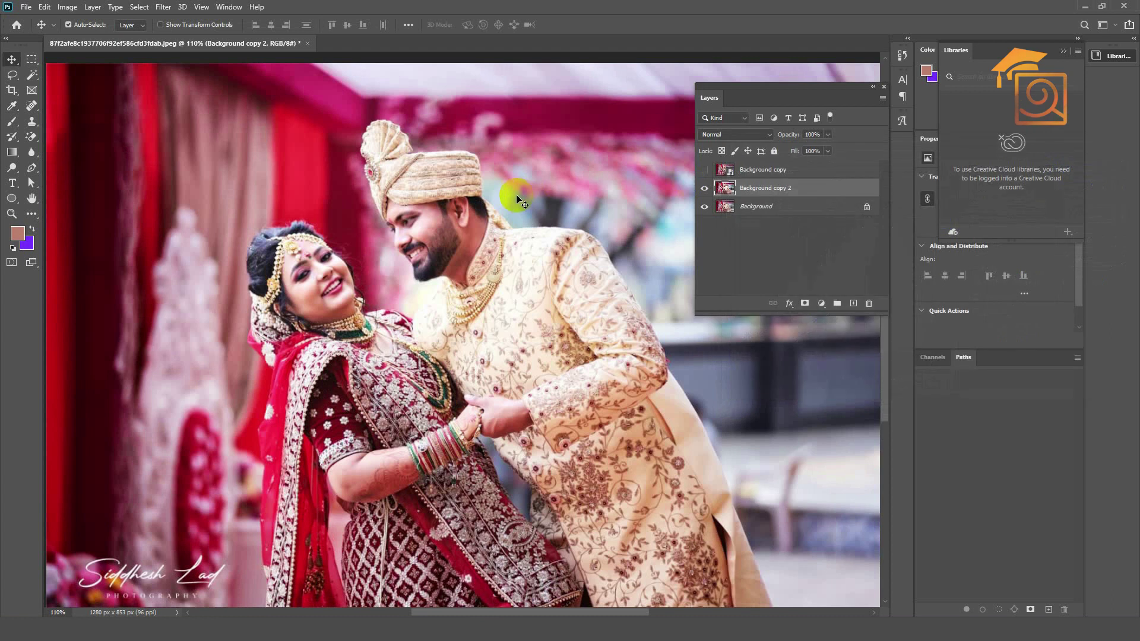
pyautogui.click(68, 8)
pyautogui.moveTo(86, 38)
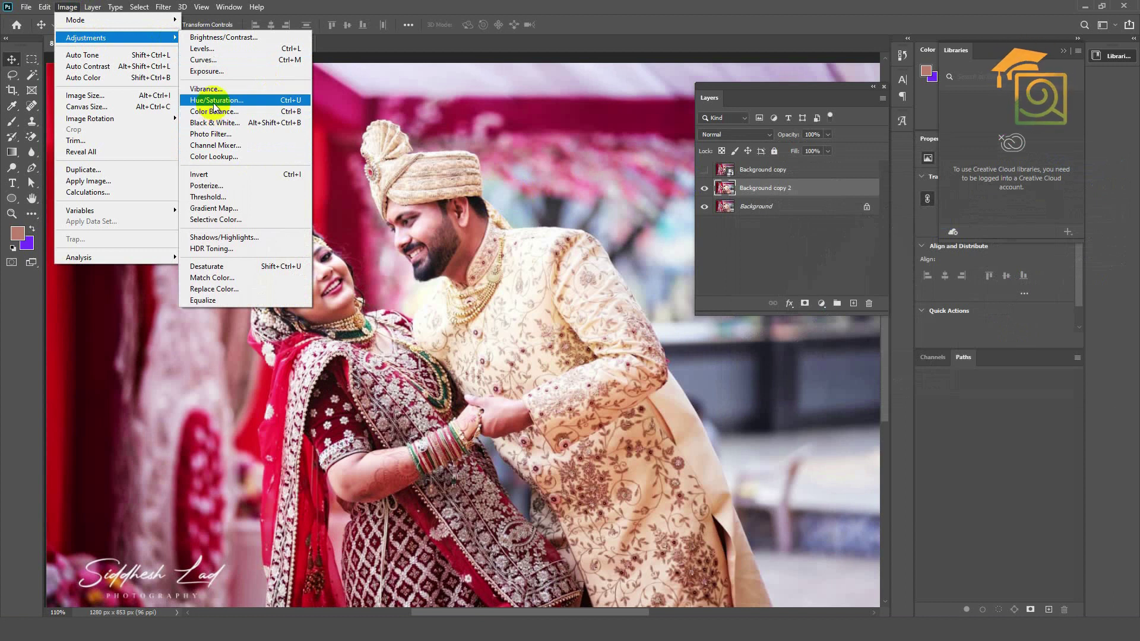
# Apply Hue/Saturation to Background copy 2 with Saturation -31 and Hue +13
pyautogui.click(215, 102)
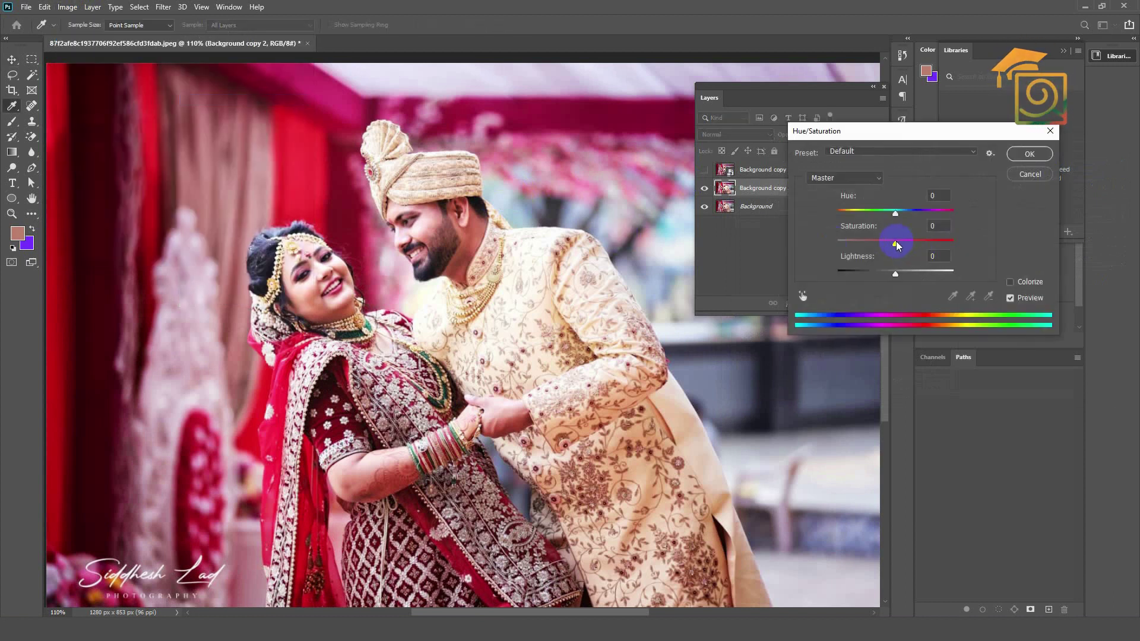
pyautogui.moveTo(897, 242); pyautogui.dragTo(879, 242)
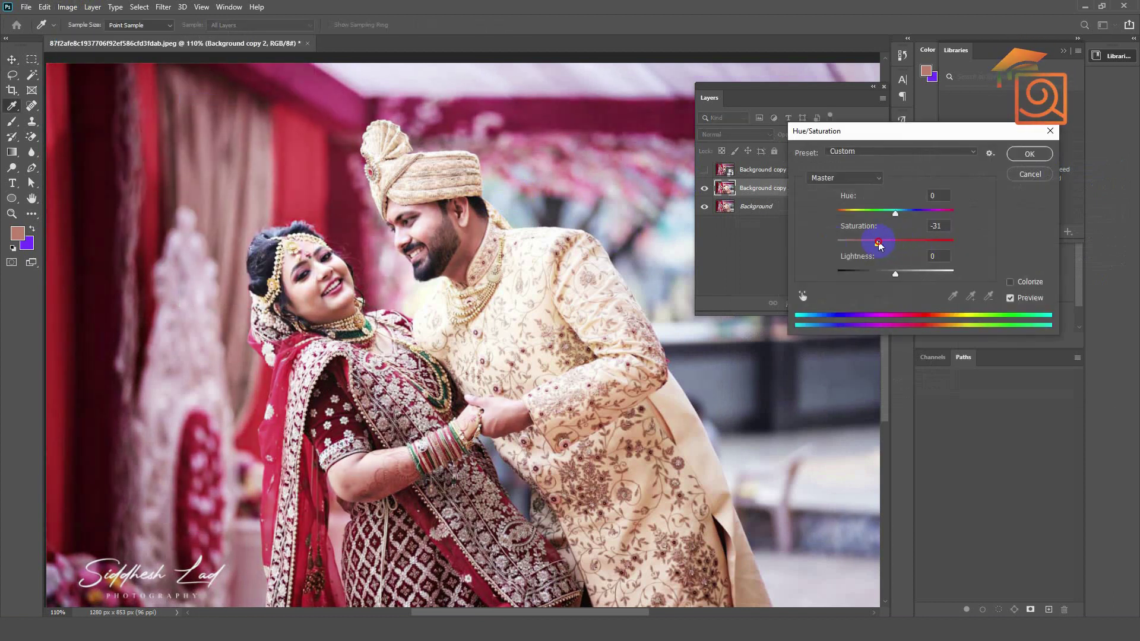
pyautogui.moveTo(896, 217)
pyautogui.mouseDown()
pyautogui.moveTo(906, 217)
pyautogui.moveTo(888, 220)
pyautogui.mouseUp()
pyautogui.click(1020, 159)
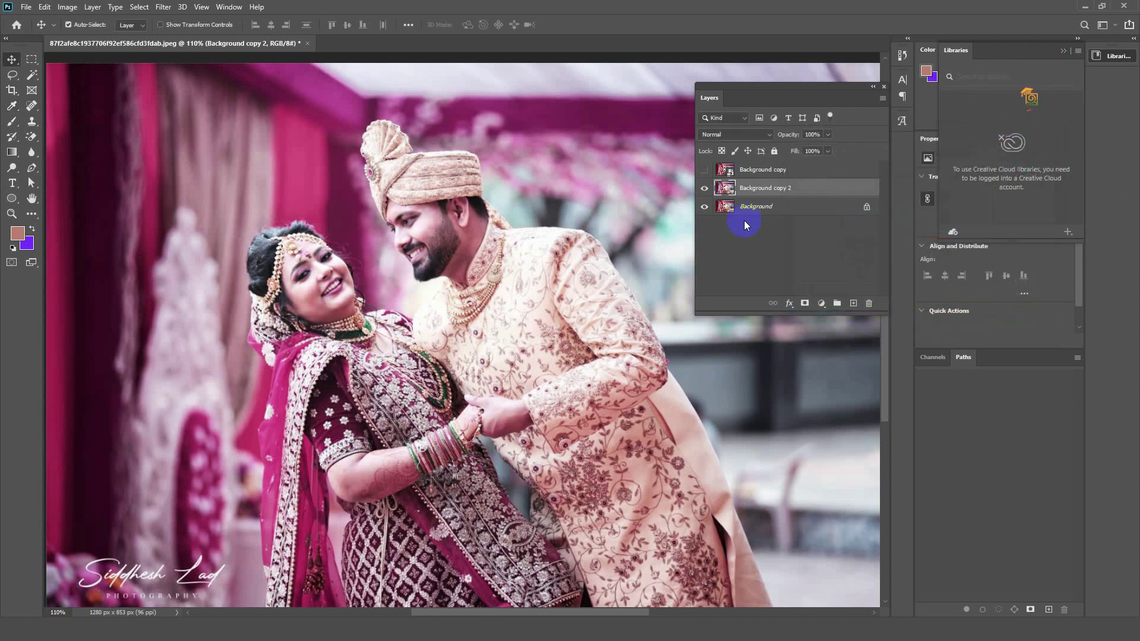
pyautogui.click(165, 7)
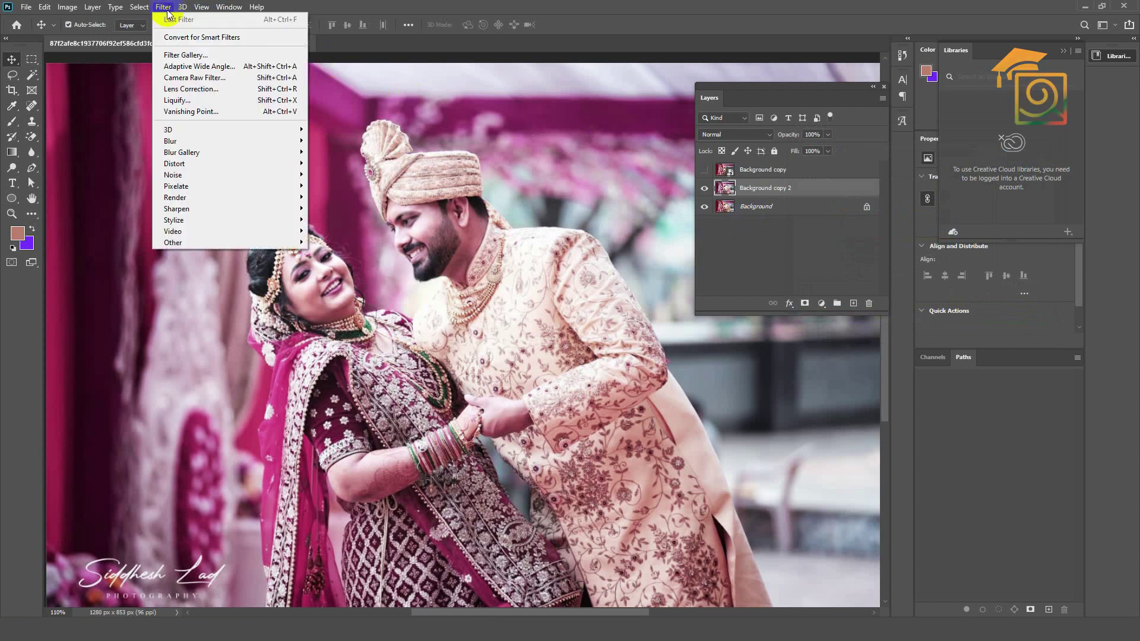
# Apply Camera Raw to Background copy 2 with Contrast +36, Clarity -16, Dehaze +16
pyautogui.click(199, 84)
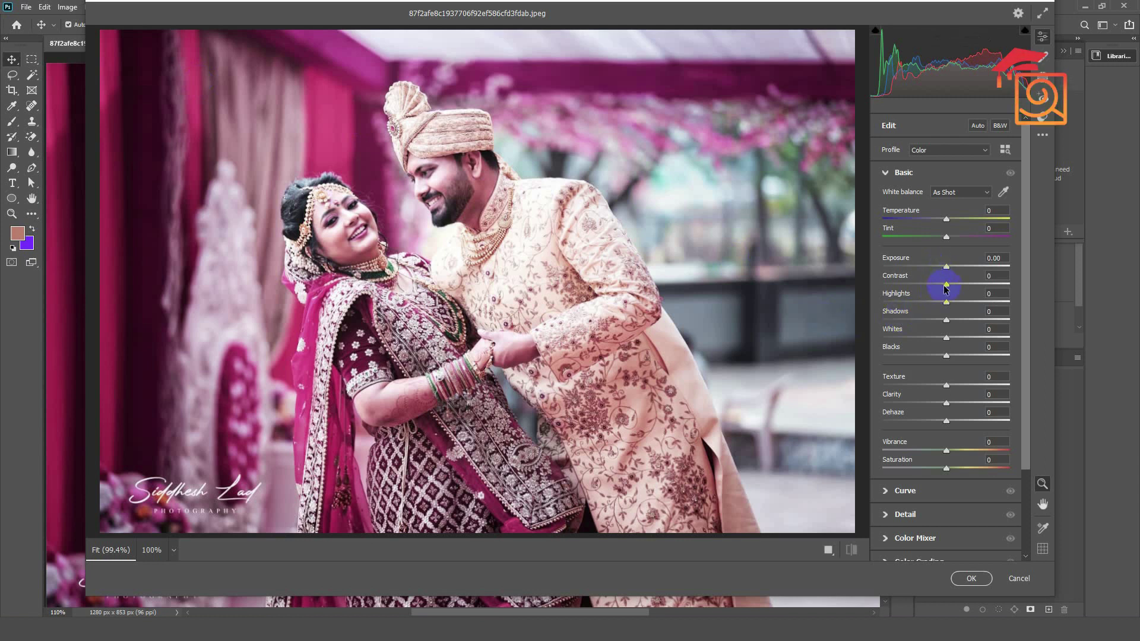
pyautogui.moveTo(933, 287); pyautogui.dragTo(972, 287)
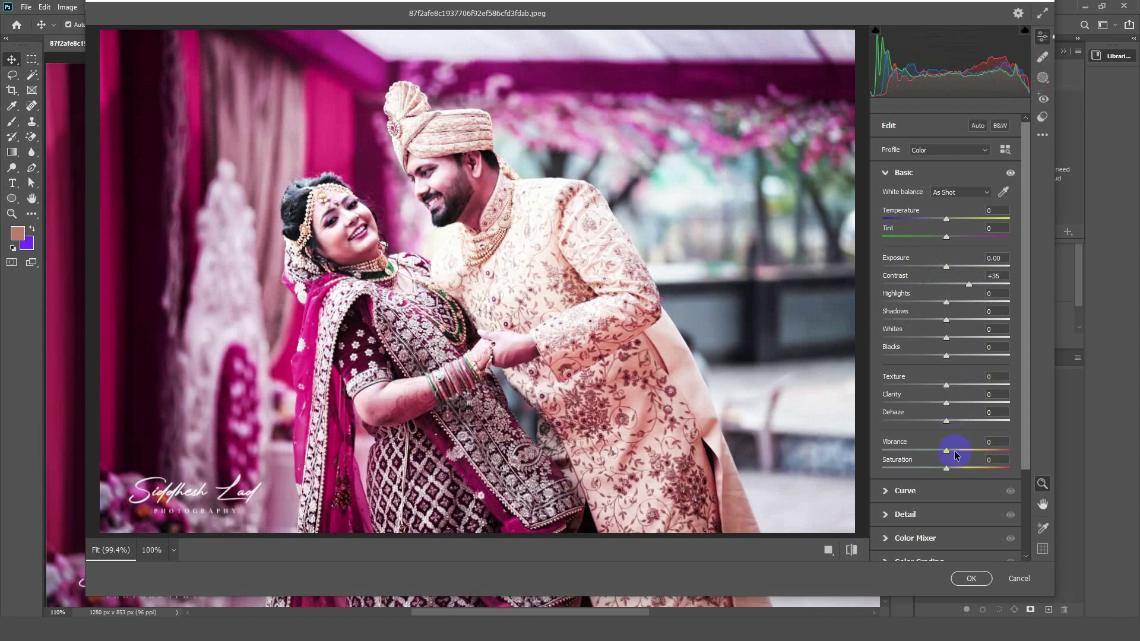
pyautogui.moveTo(948, 407); pyautogui.dragTo(938, 406)
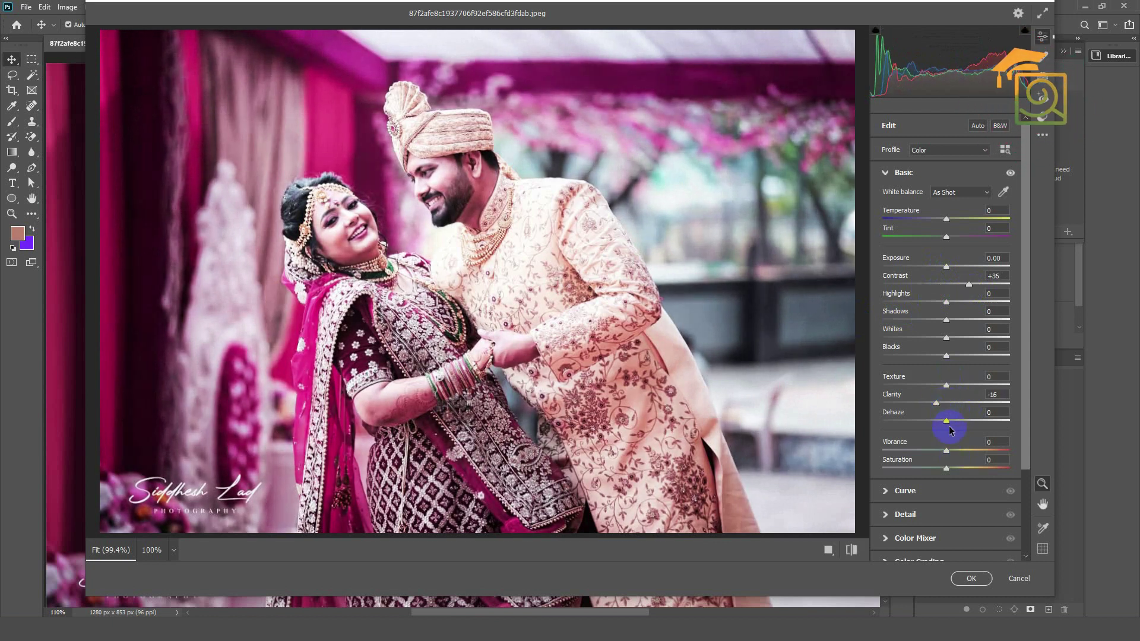
pyautogui.moveTo(947, 420); pyautogui.dragTo(956, 419)
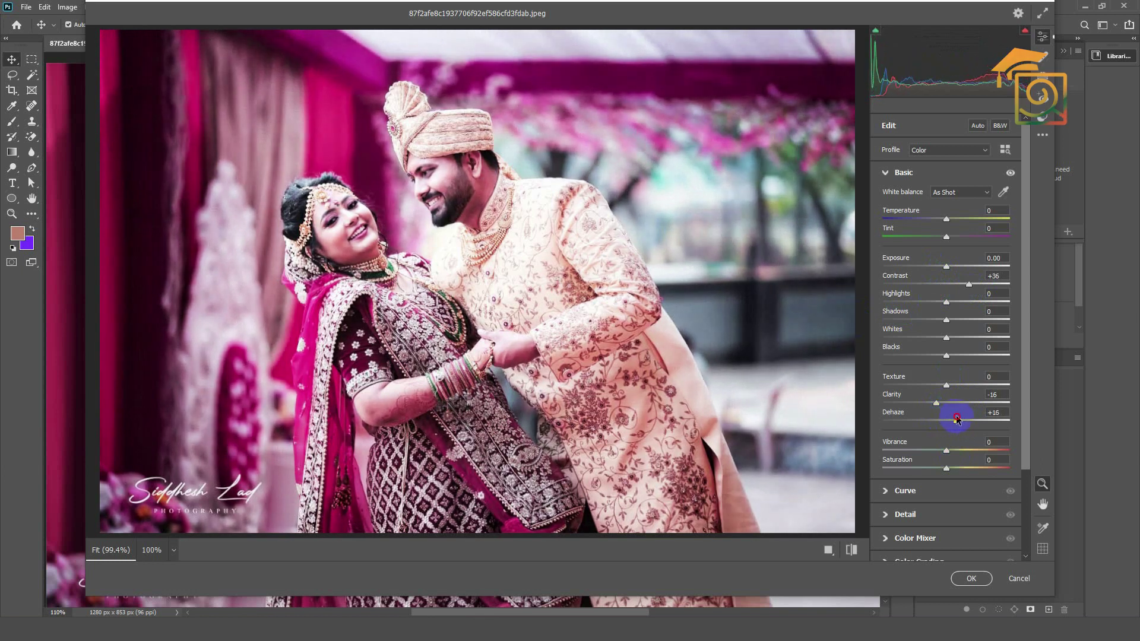
pyautogui.click(965, 582)
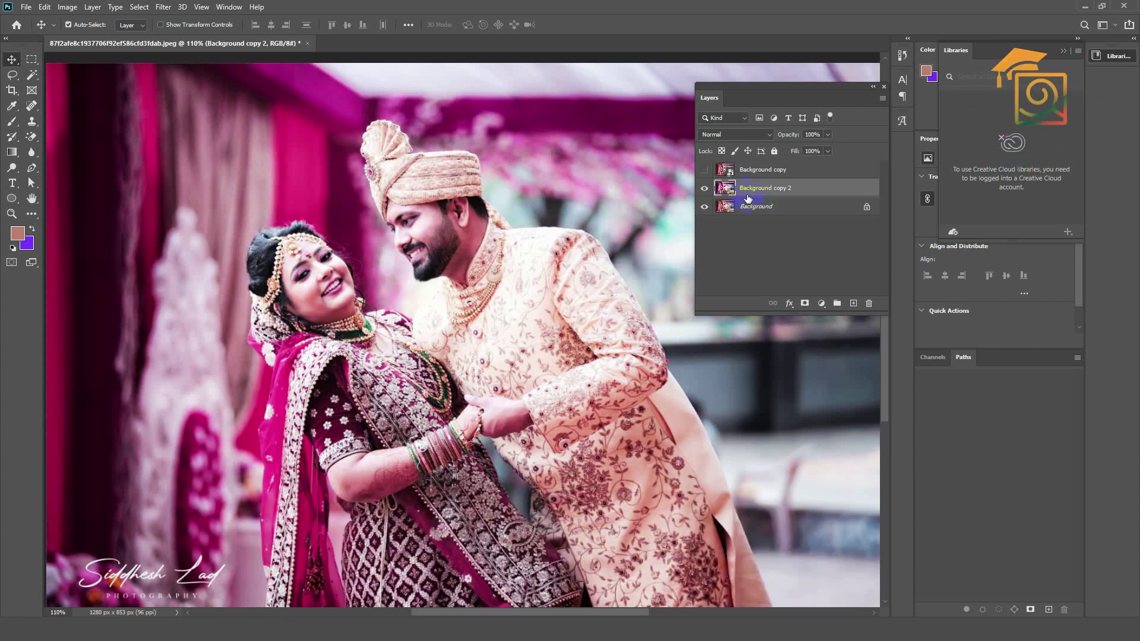
# Show Background copy again, view at 100%, and make Background copy the active layer
pyautogui.click(706, 170)
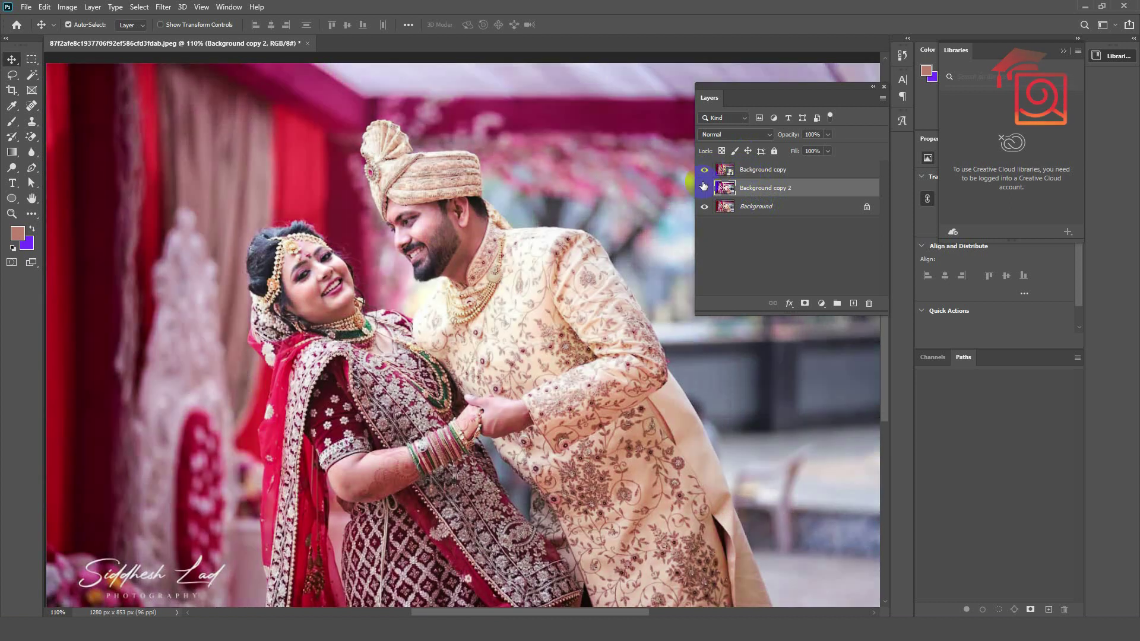
pyautogui.scroll(-3, 505, 279)
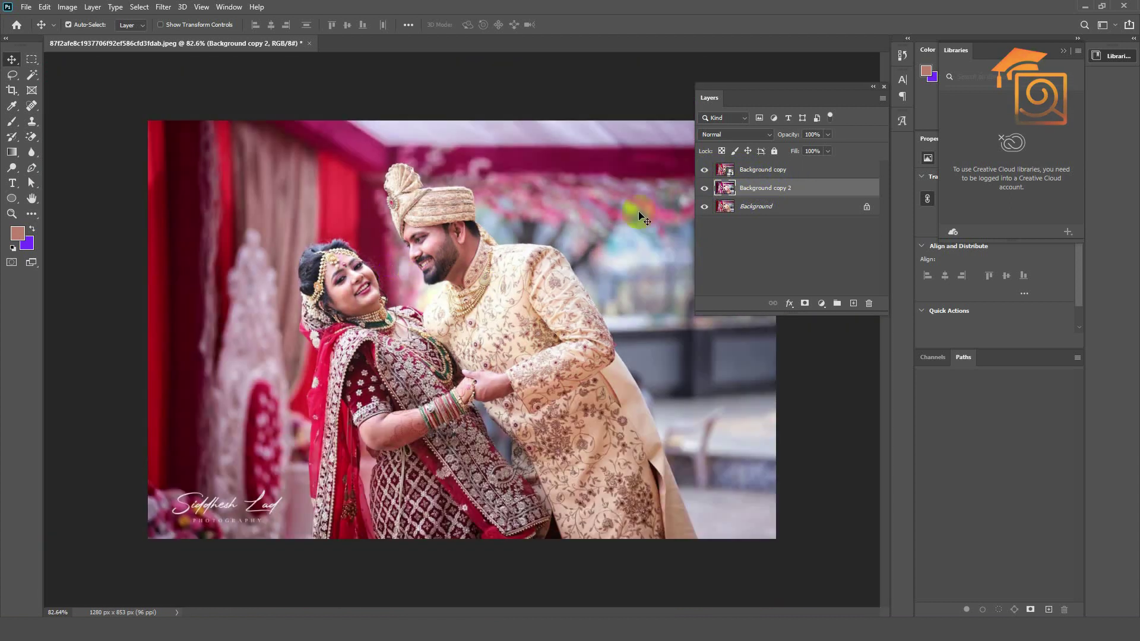
pyautogui.hotkey('ctrl', '1')
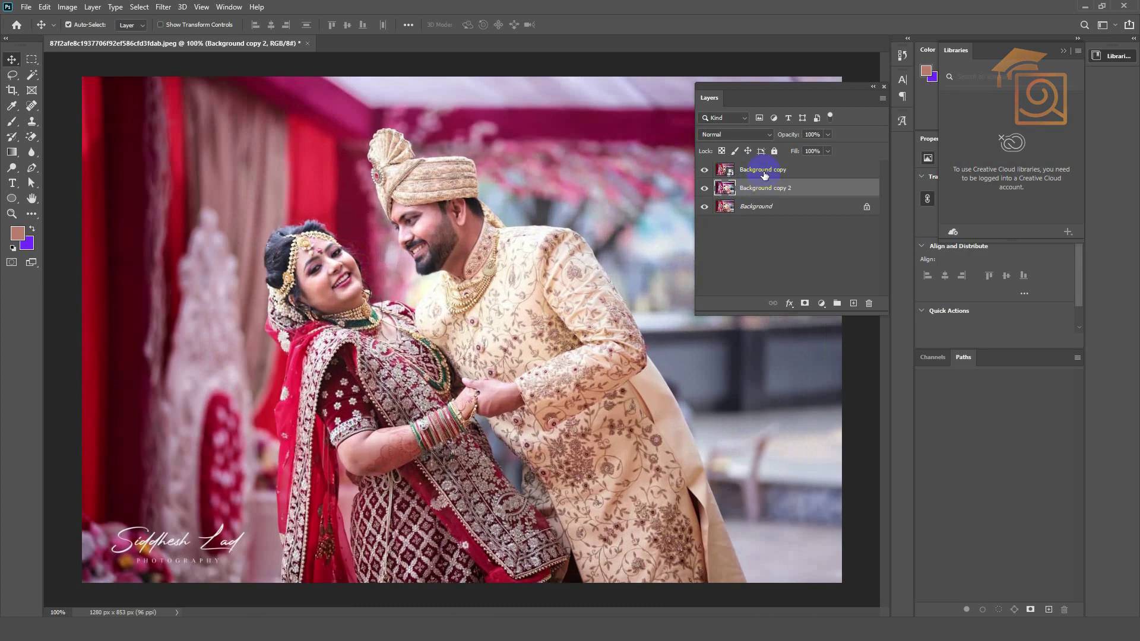
pyautogui.click(764, 174)
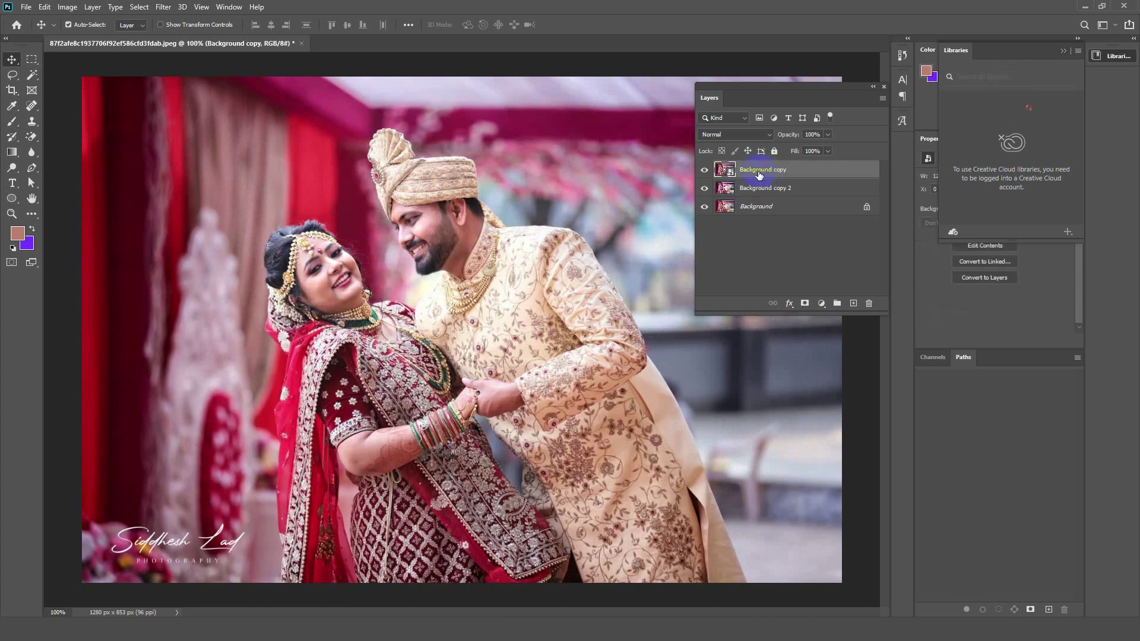
# Add a Curves smart filter to Background copy: shadows pulled down, highlights at 182/193
pyautogui.click(67, 7)
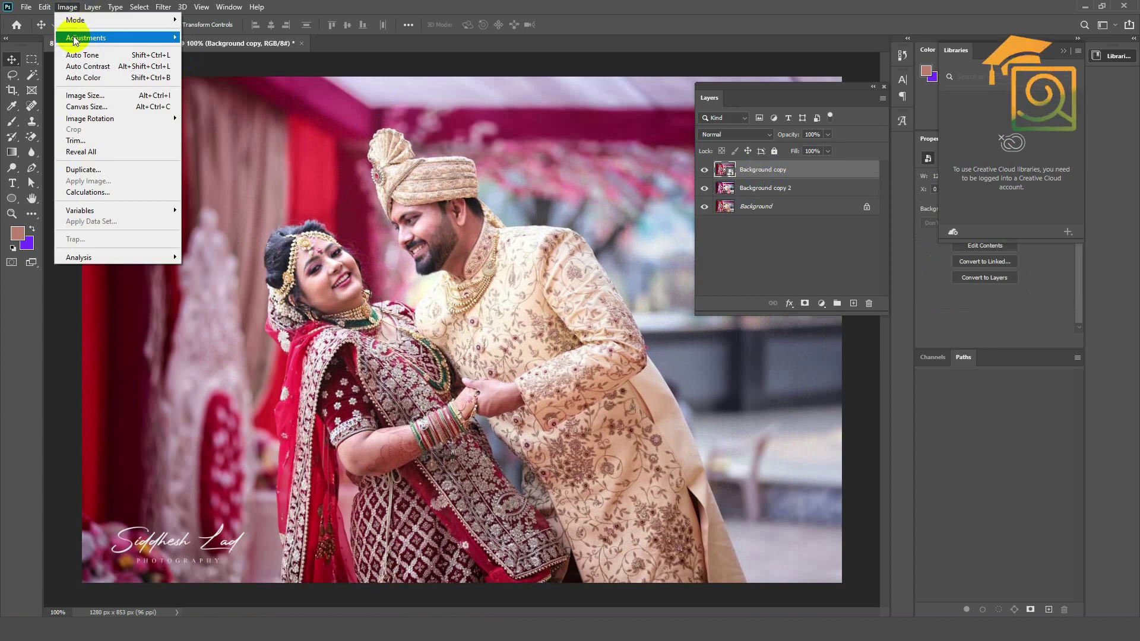
pyautogui.moveTo(86, 37)
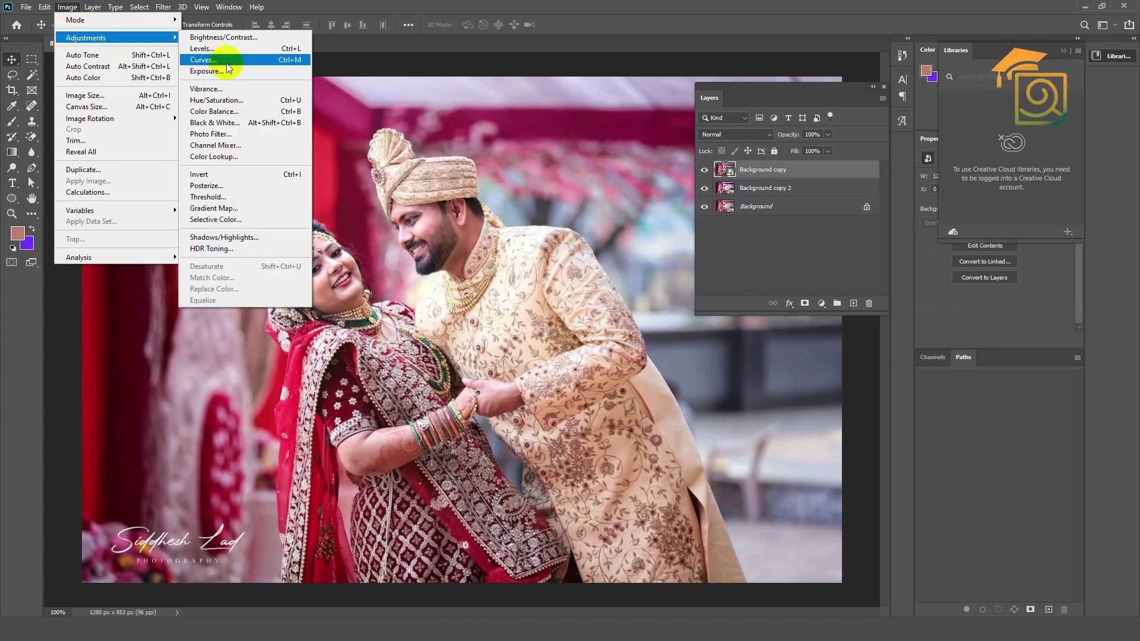
pyautogui.click(228, 60)
pyautogui.moveTo(554, 102); pyautogui.dragTo(833, 114)
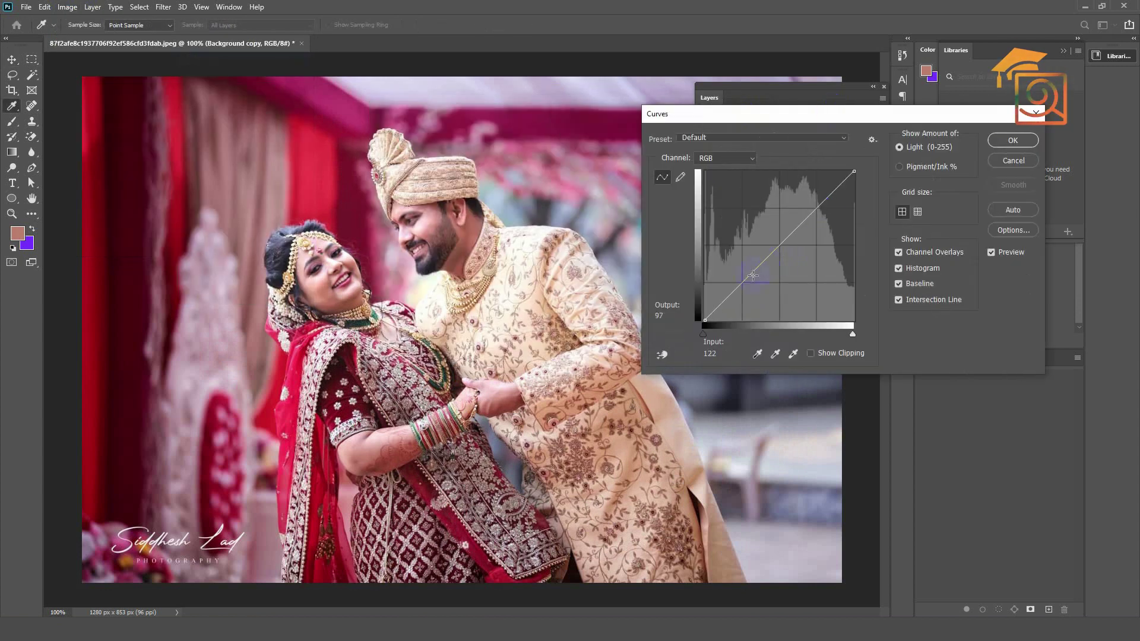
pyautogui.moveTo(743, 283); pyautogui.dragTo(746, 290)
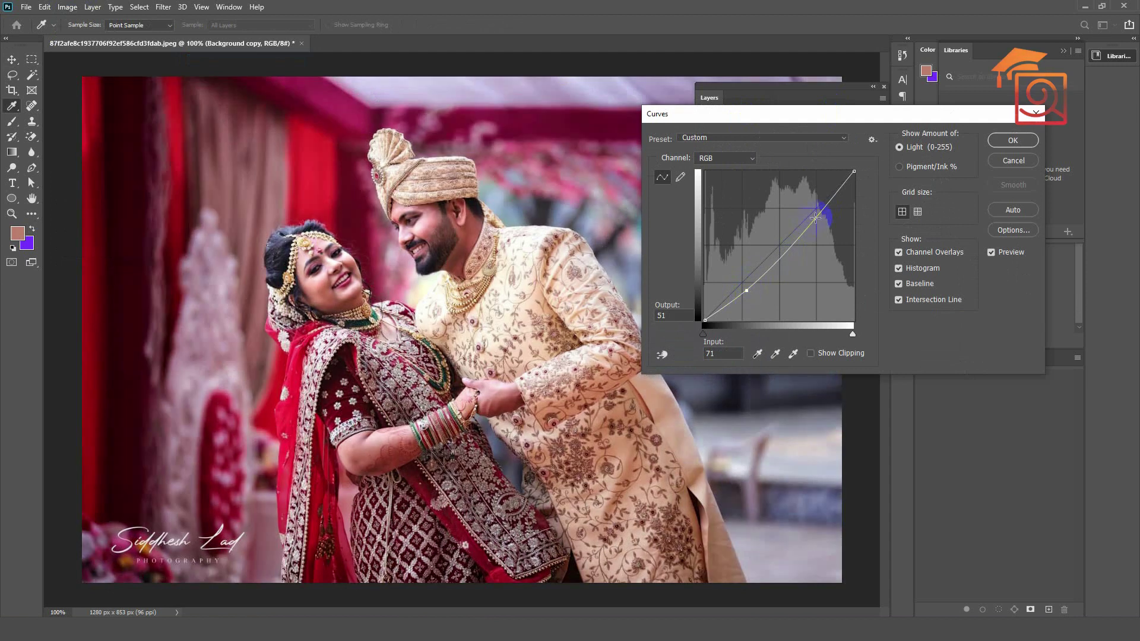
pyautogui.moveTo(816, 218); pyautogui.dragTo(811, 208)
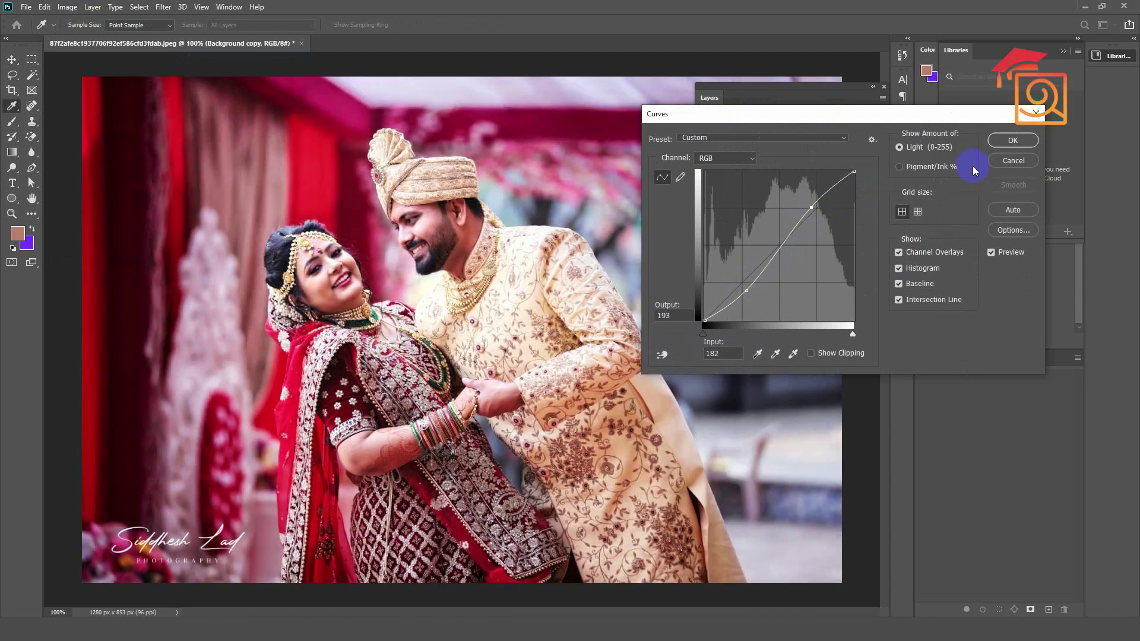
pyautogui.click(1013, 140)
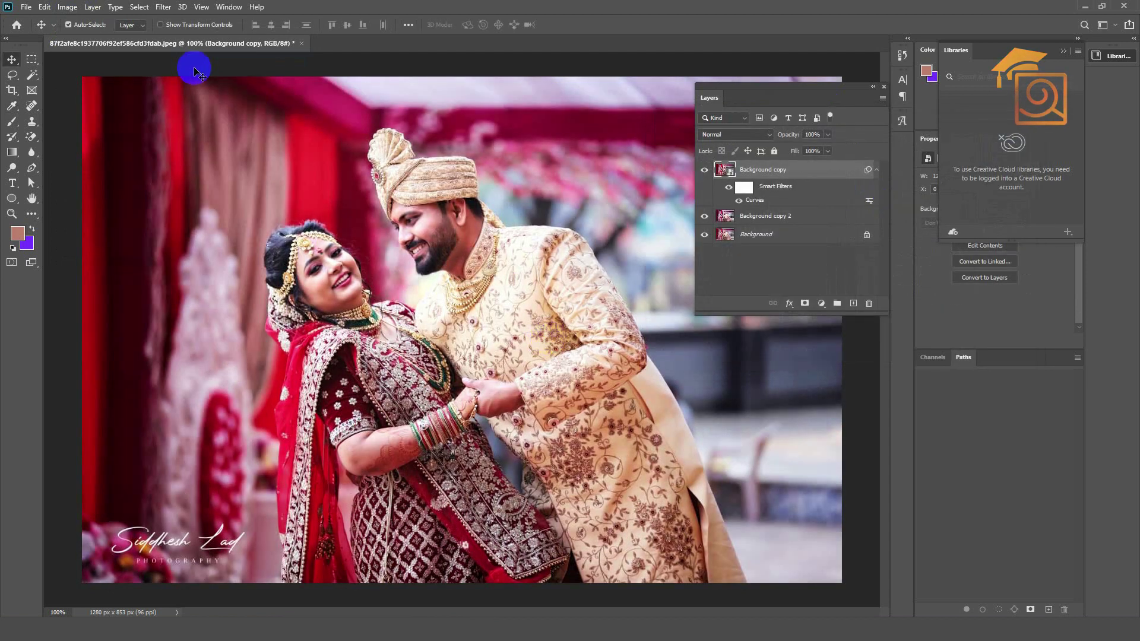
pyautogui.click(70, 8)
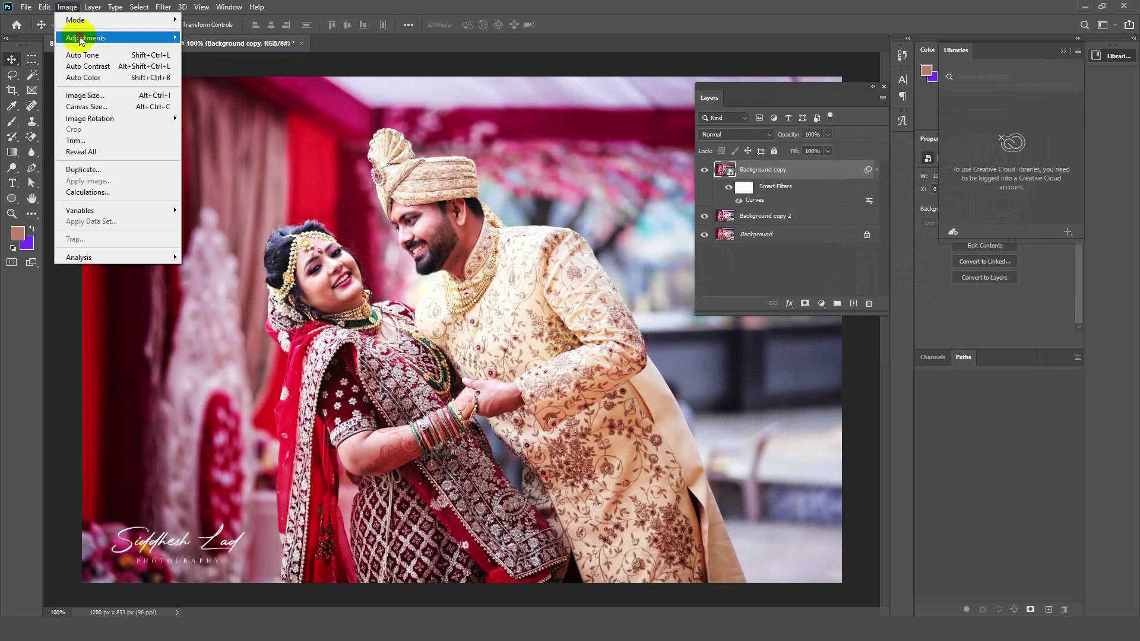
pyautogui.moveTo(87, 37)
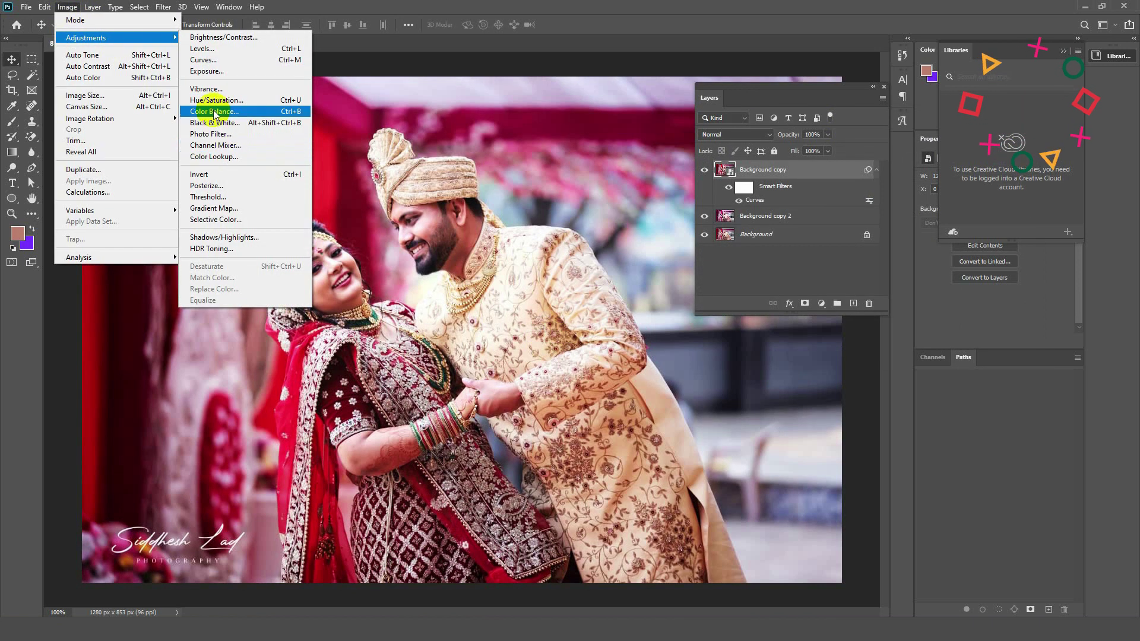
# Add a Hue/Saturation smart filter with the hue shifted left and Saturation -33
pyautogui.click(215, 100)
pyautogui.moveTo(529, 128); pyautogui.dragTo(732, 127)
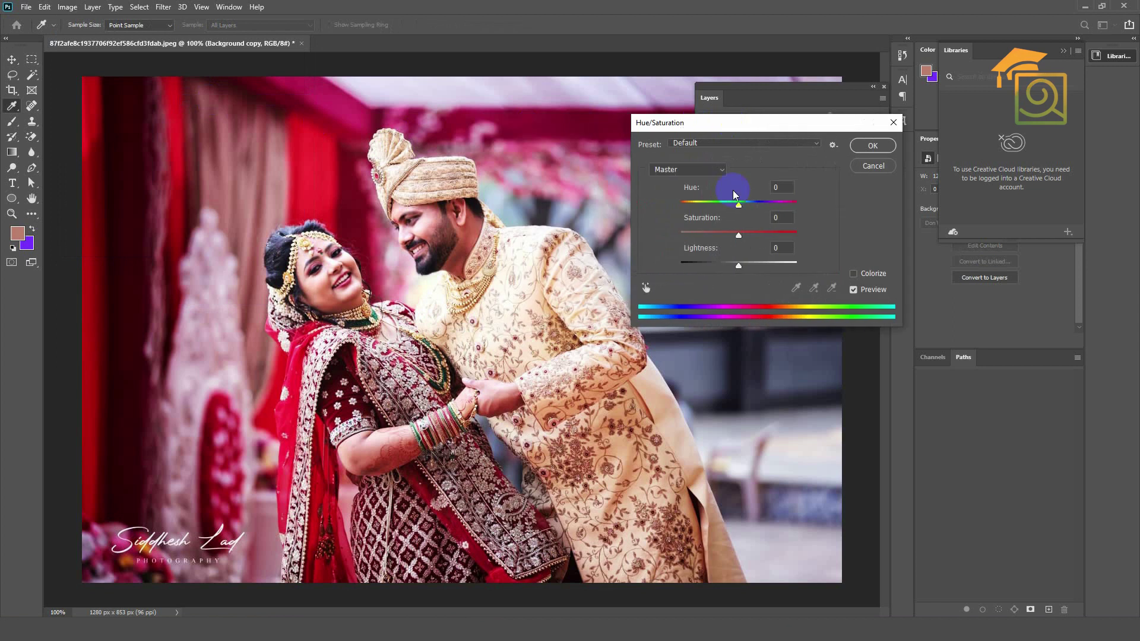
pyautogui.moveTo(738, 235)
pyautogui.mouseDown()
pyautogui.moveTo(720, 235)
pyautogui.moveTo(727, 205)
pyautogui.mouseUp()
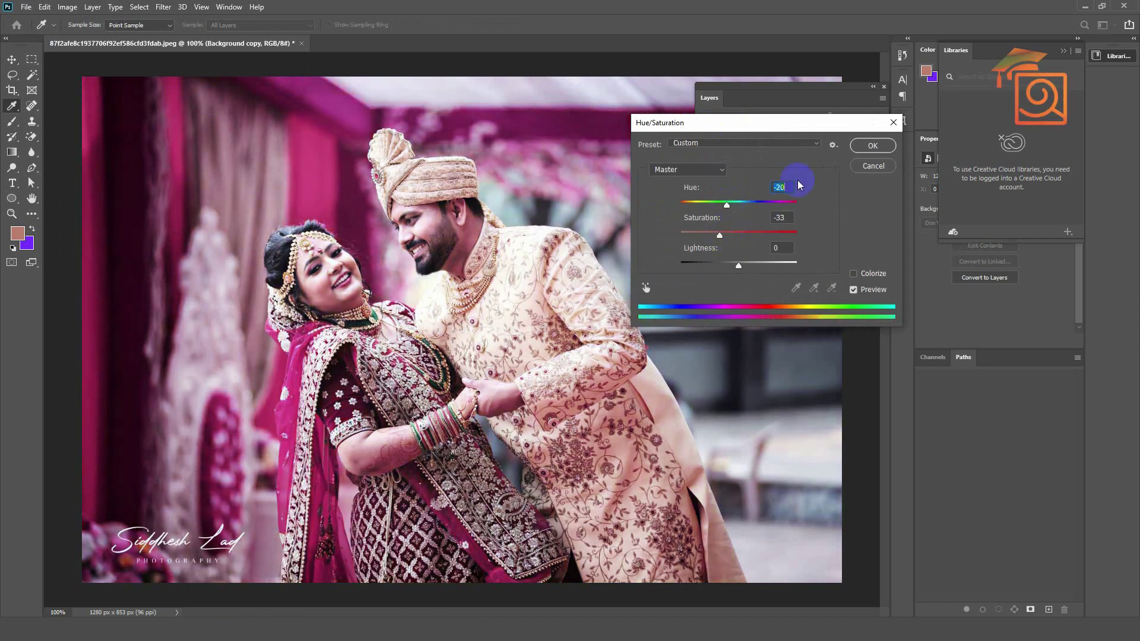
pyautogui.click(879, 146)
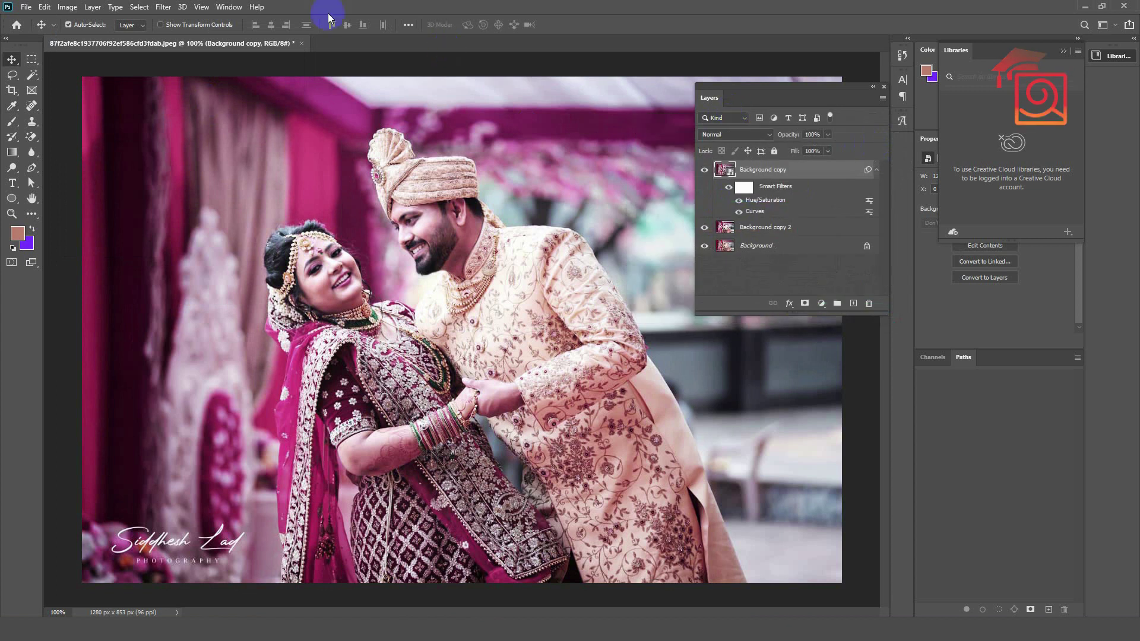
# Add a Camera Raw smart filter with Contrast +11, Clarity +15 and Dehaze +10
pyautogui.click(161, 8)
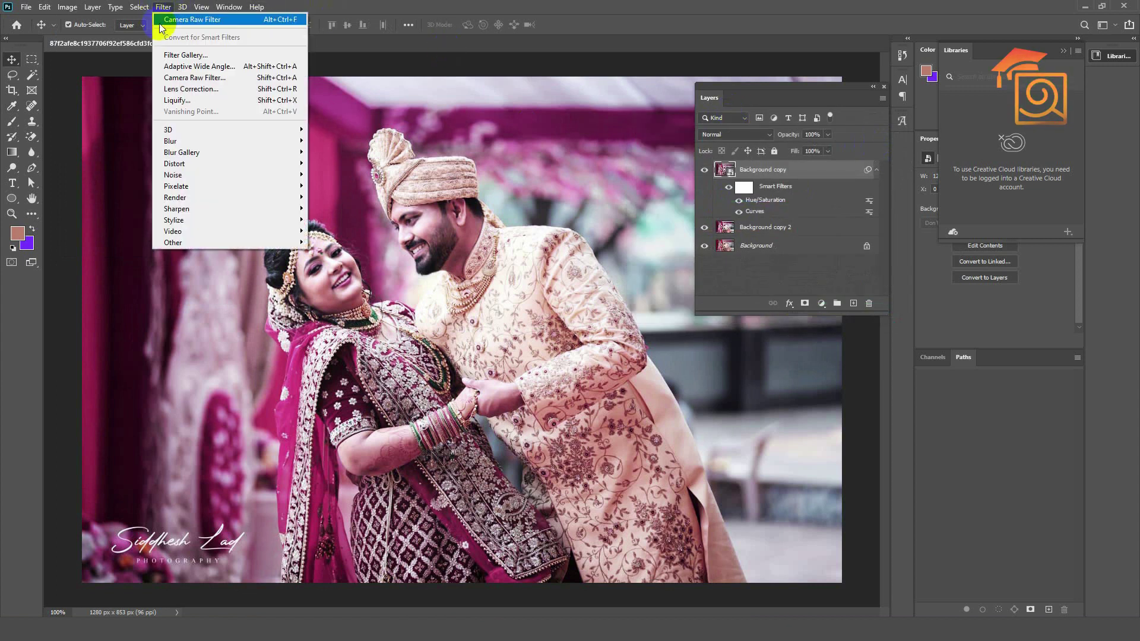
pyautogui.click(184, 77)
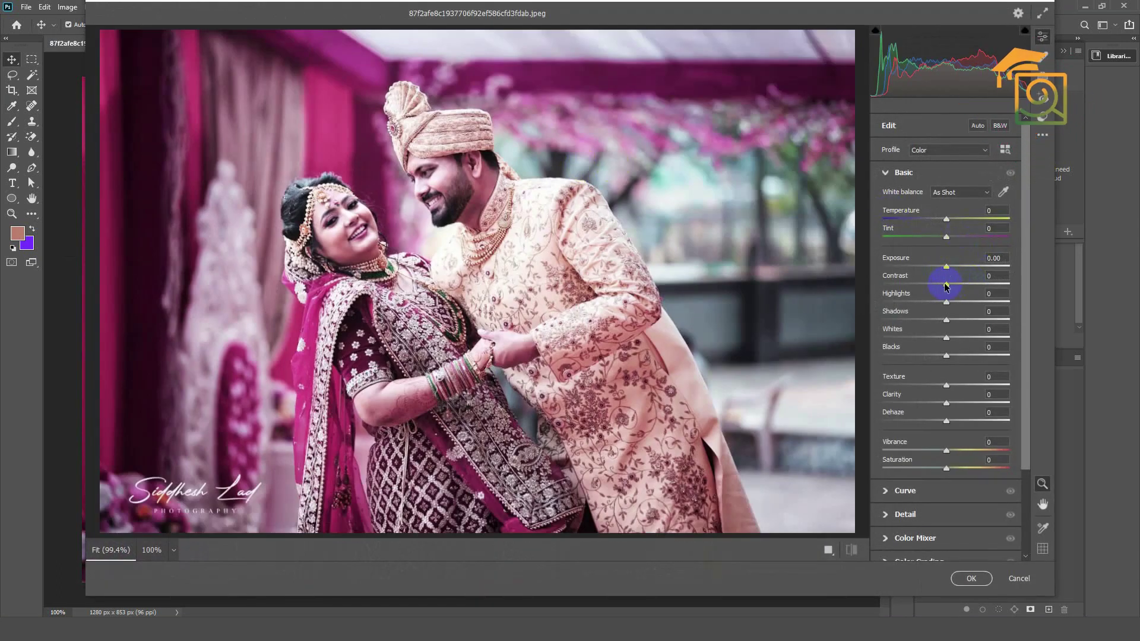
pyautogui.moveTo(946, 284); pyautogui.dragTo(953, 285)
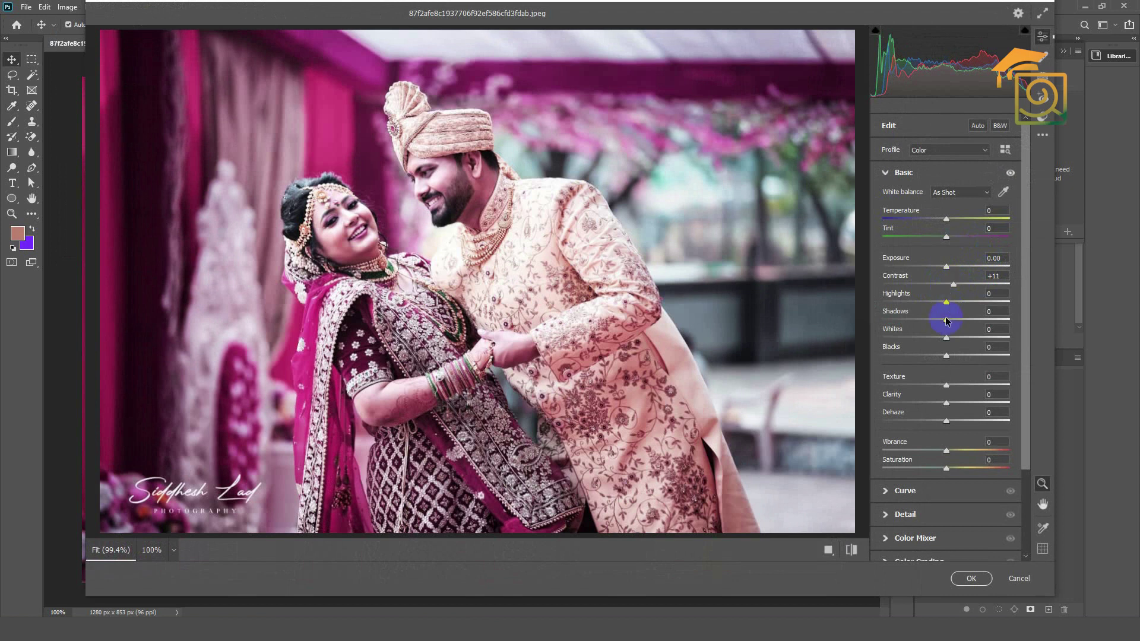
pyautogui.moveTo(947, 407); pyautogui.dragTo(953, 421)
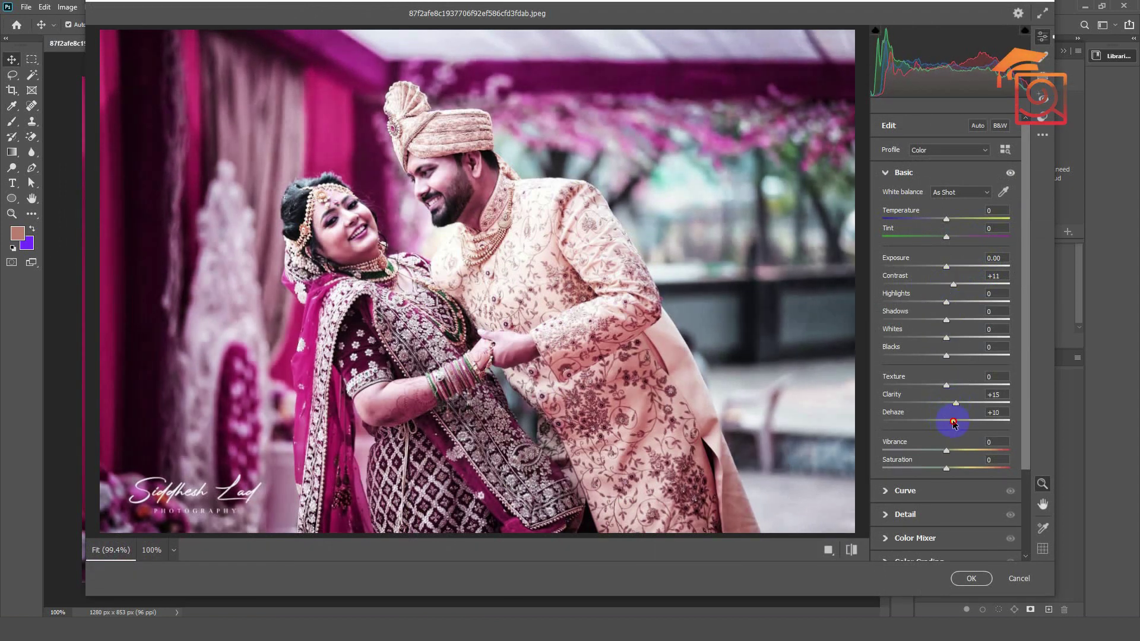
pyautogui.click(972, 579)
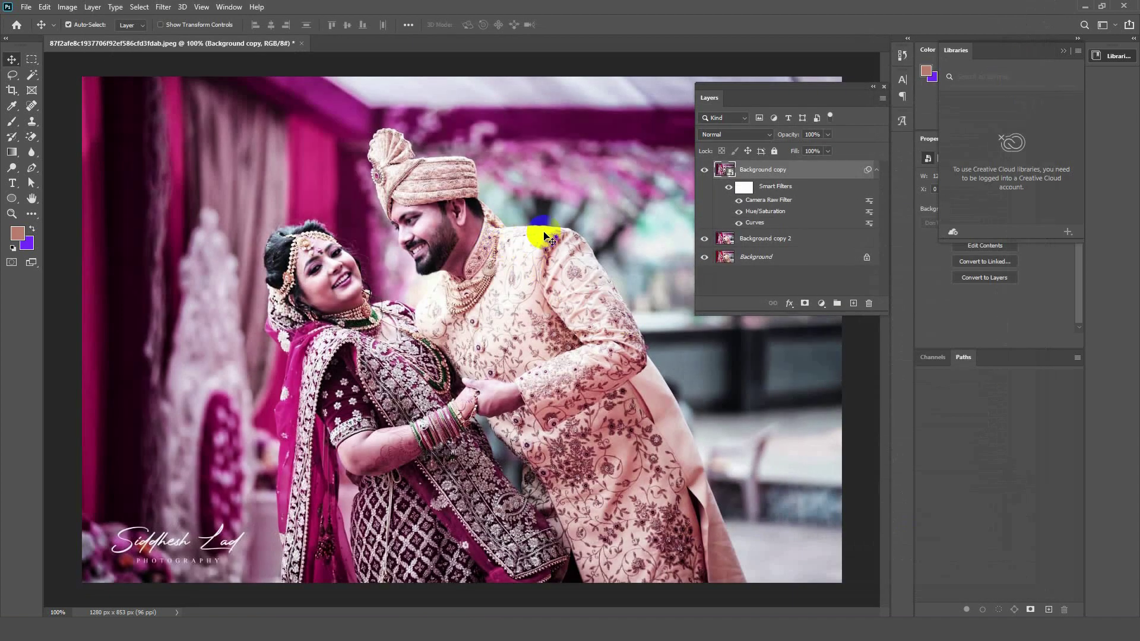
# Zoom to 177% on the couple and target Background copy's Smart Filters mask
pyautogui.scroll(3, 574, 149)
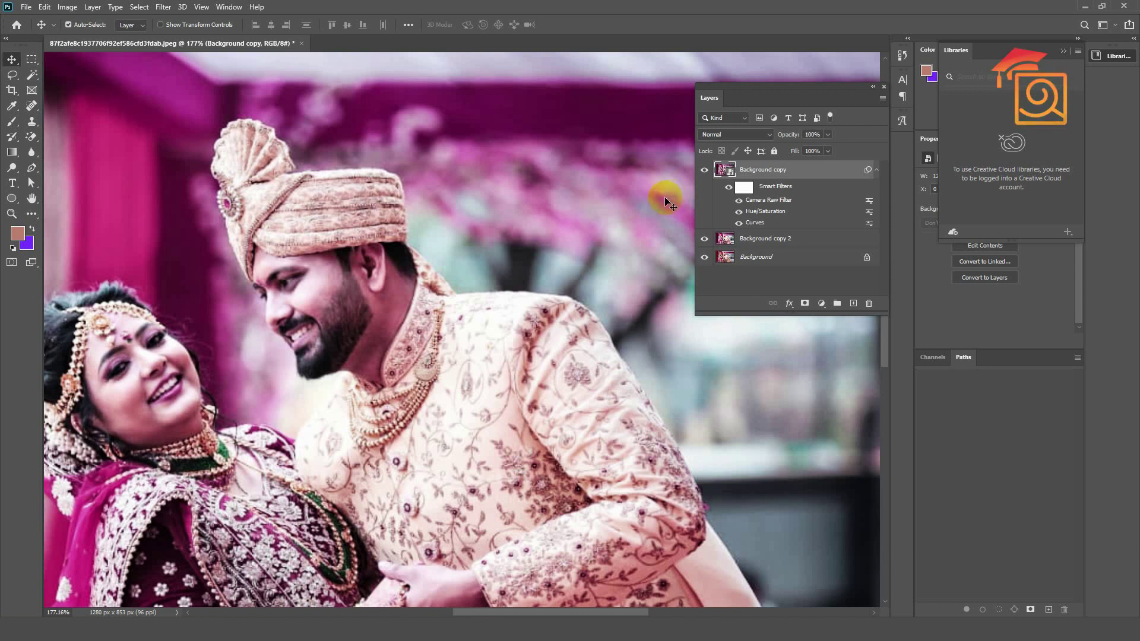
pyautogui.click(749, 191)
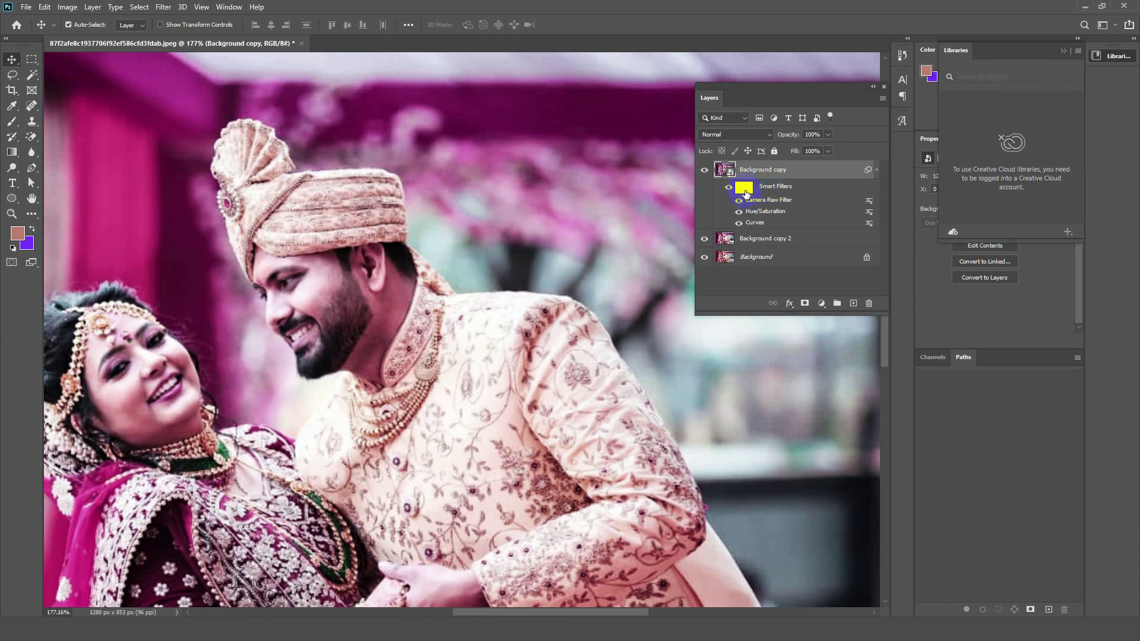
pyautogui.click(743, 189)
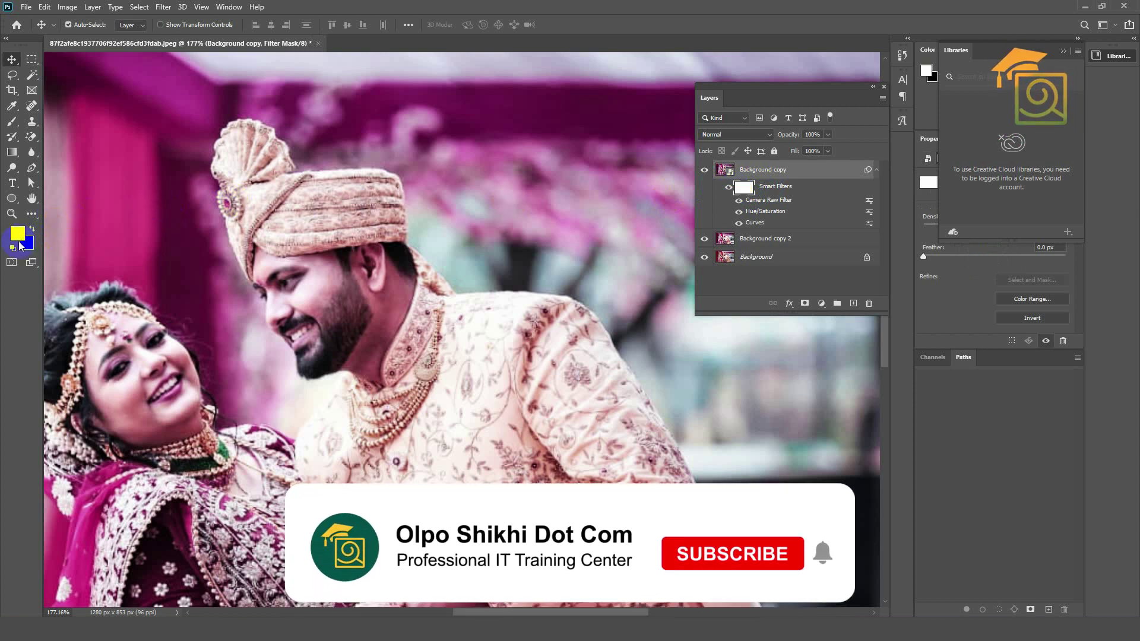
# Paint black on the Smart Filters mask over the groom's face to hide the filter effects
pyautogui.click(12, 121)
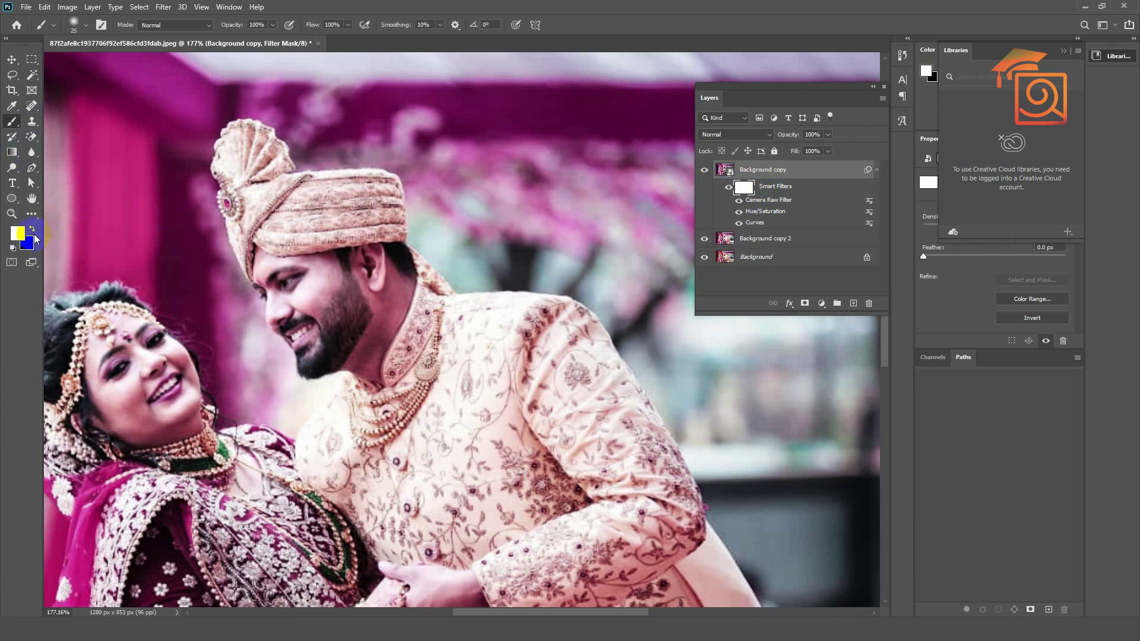
pyautogui.click(32, 229)
pyautogui.moveTo(283, 267)
pyautogui.mouseDown()
pyautogui.moveTo(315, 280)
pyautogui.moveTo(309, 305)
pyautogui.moveTo(325, 320)
pyautogui.moveTo(348, 264)
pyautogui.moveTo(337, 310)
pyautogui.moveTo(267, 223)
pyautogui.moveTo(301, 291)
pyautogui.moveTo(298, 262)
pyautogui.moveTo(328, 244)
pyautogui.moveTo(387, 265)
pyautogui.moveTo(377, 324)
pyautogui.mouseUp()
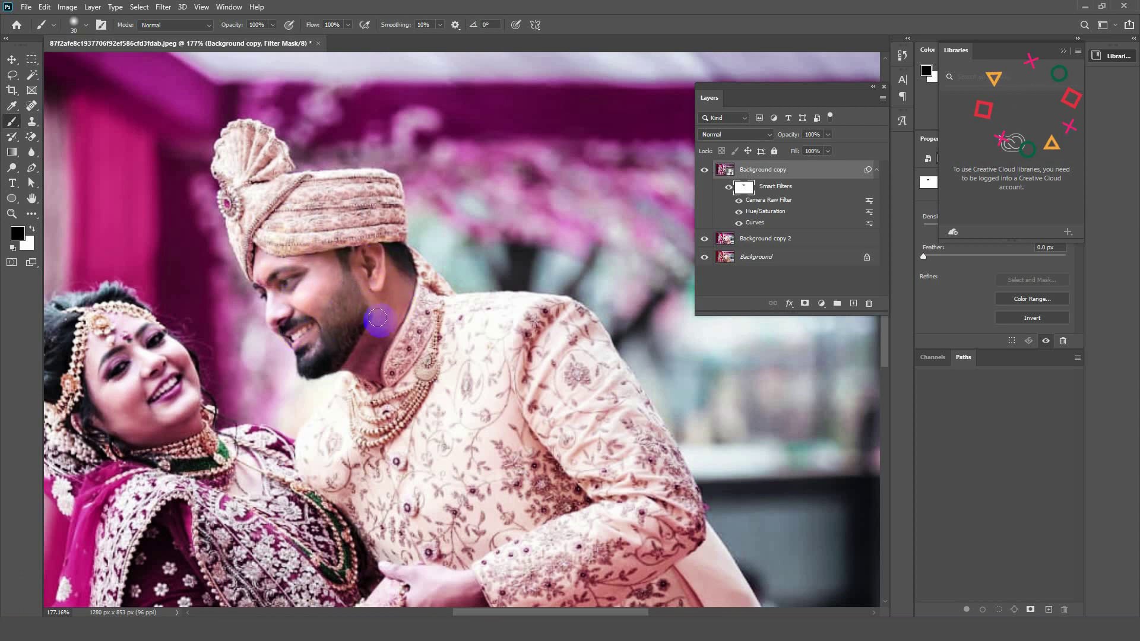
# Repaint white over the groom's temple, collar, forehead and ear to restore the effects
pyautogui.click(31, 229)
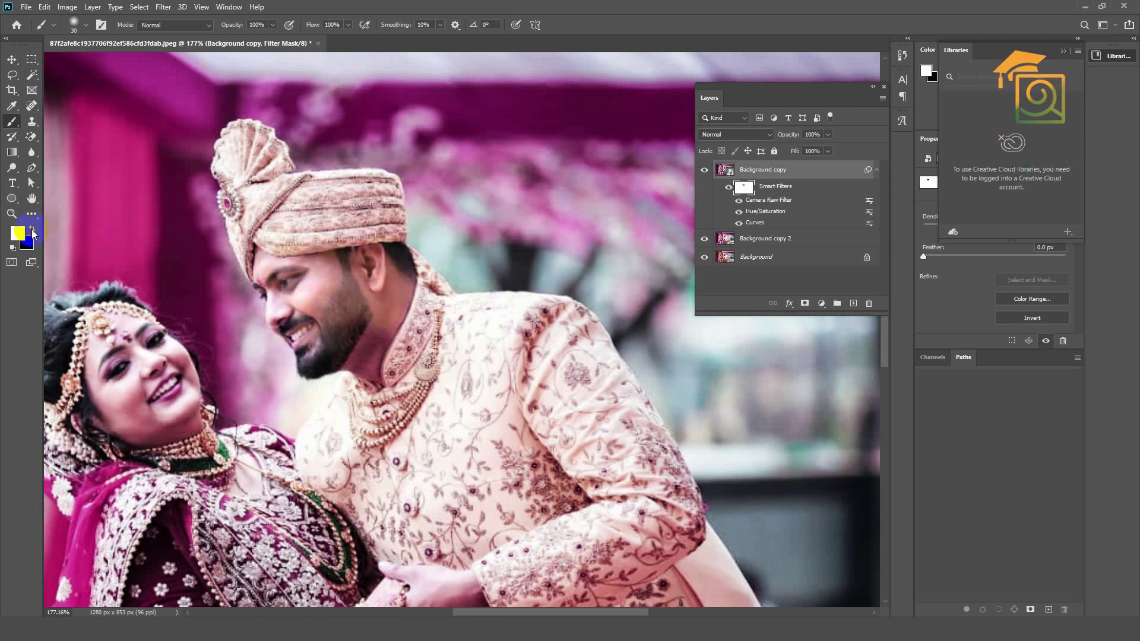
pyautogui.moveTo(291, 270); pyautogui.dragTo(282, 283)
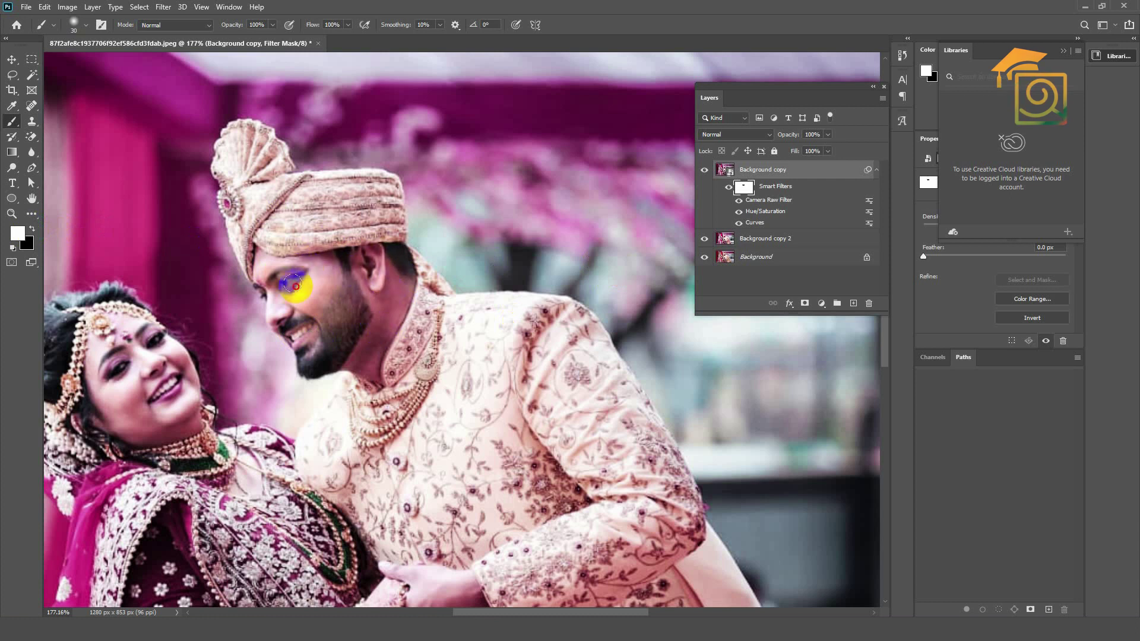
pyautogui.click(411, 323)
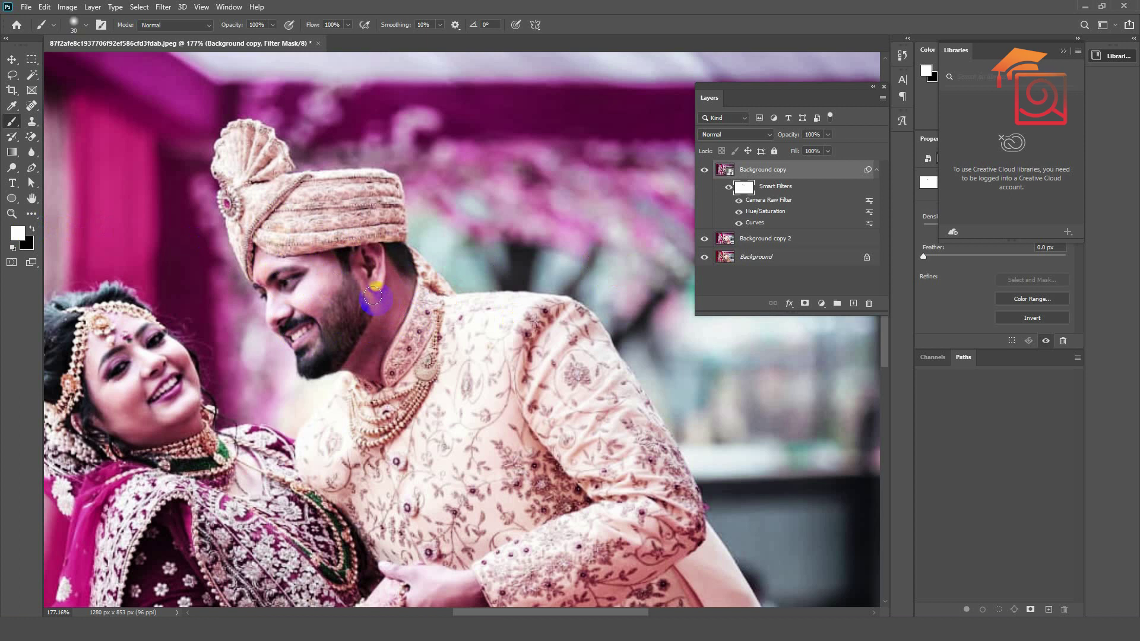
pyautogui.click(278, 267)
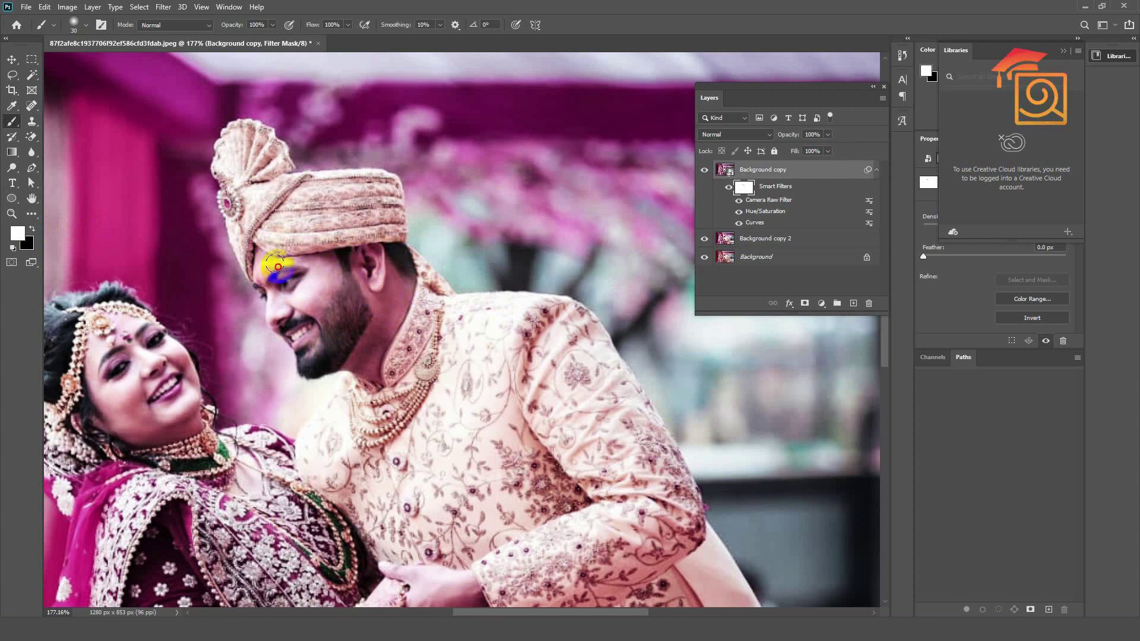
pyautogui.click(364, 255)
pyautogui.moveTo(364, 256); pyautogui.dragTo(358, 282)
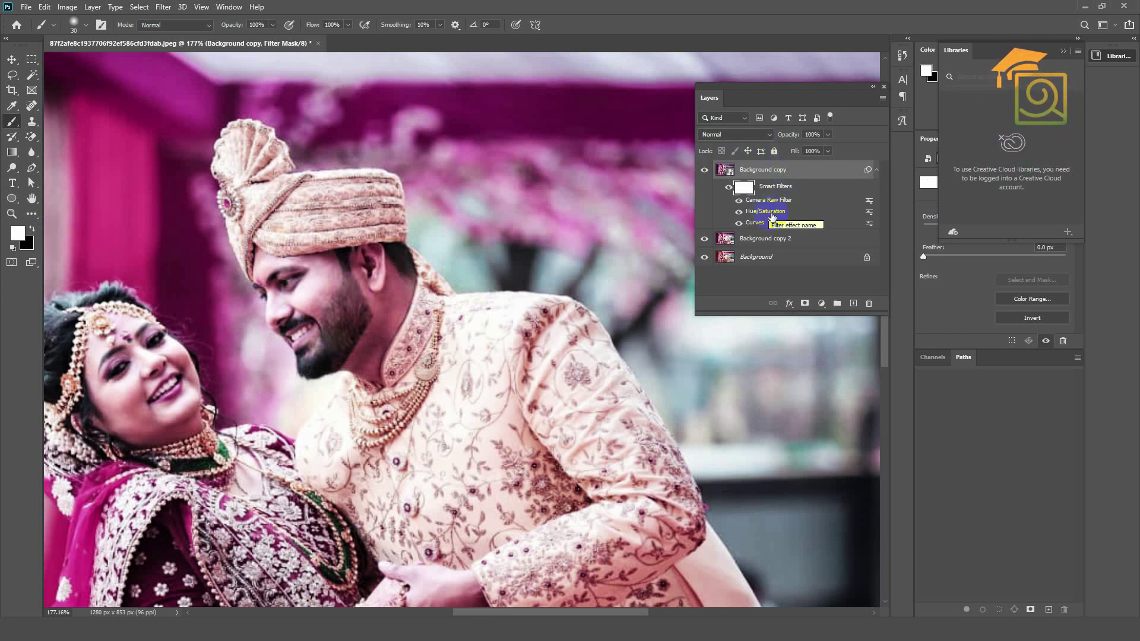
# Open the Curves and Hue/Saturation smart filter settings and close both unchanged
pyautogui.doubleClick(754, 223)
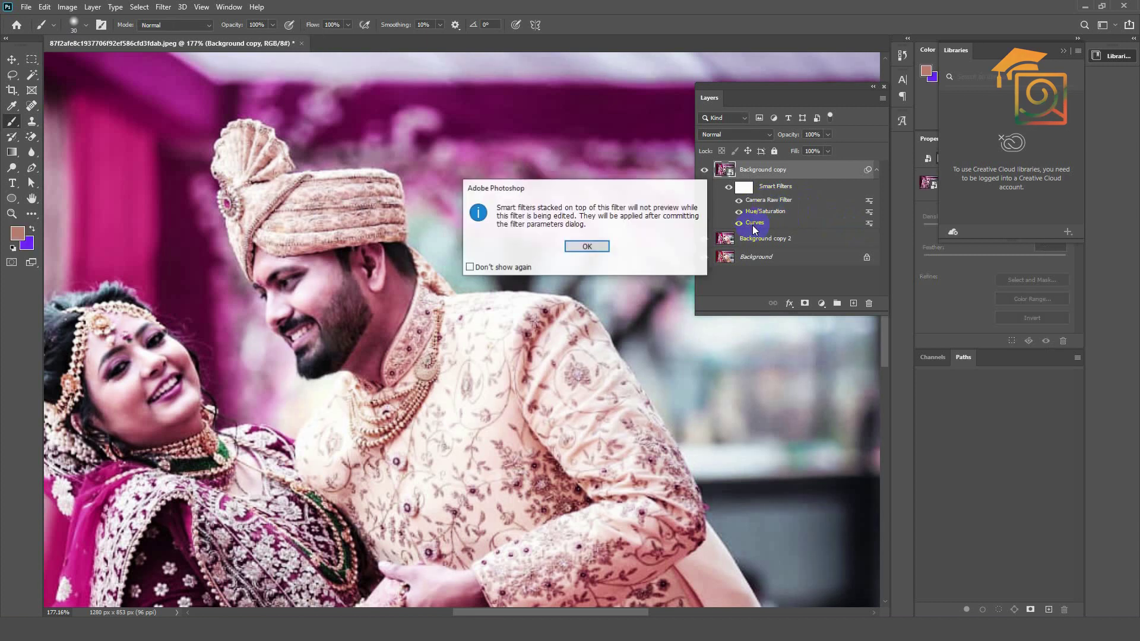
pyautogui.click(594, 245)
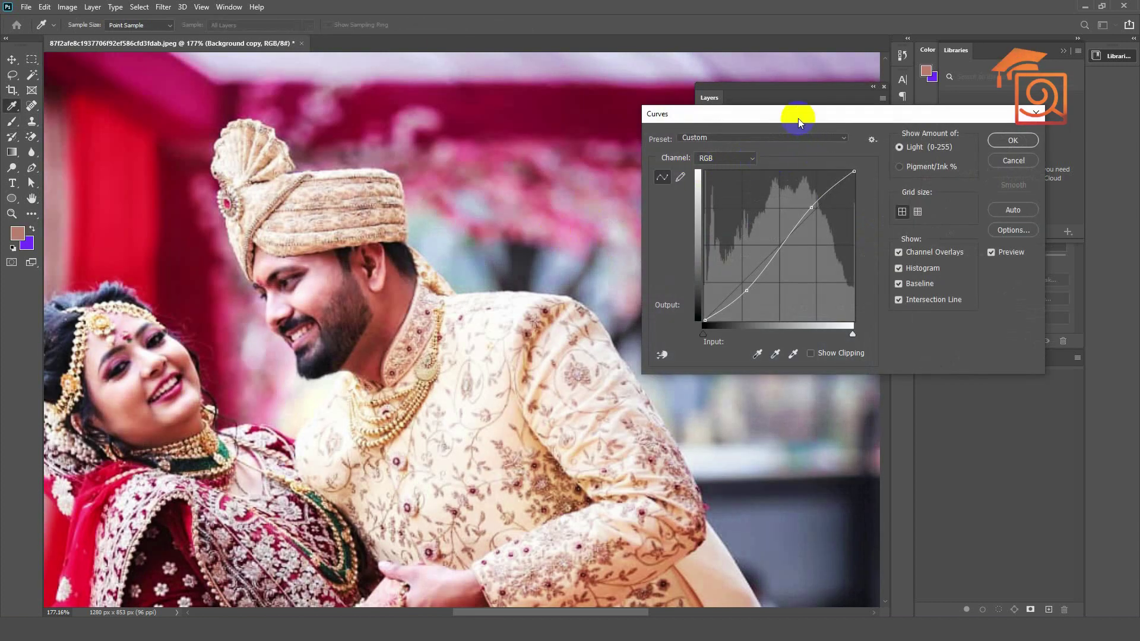
pyautogui.moveTo(798, 119); pyautogui.dragTo(663, 88)
pyautogui.click(880, 132)
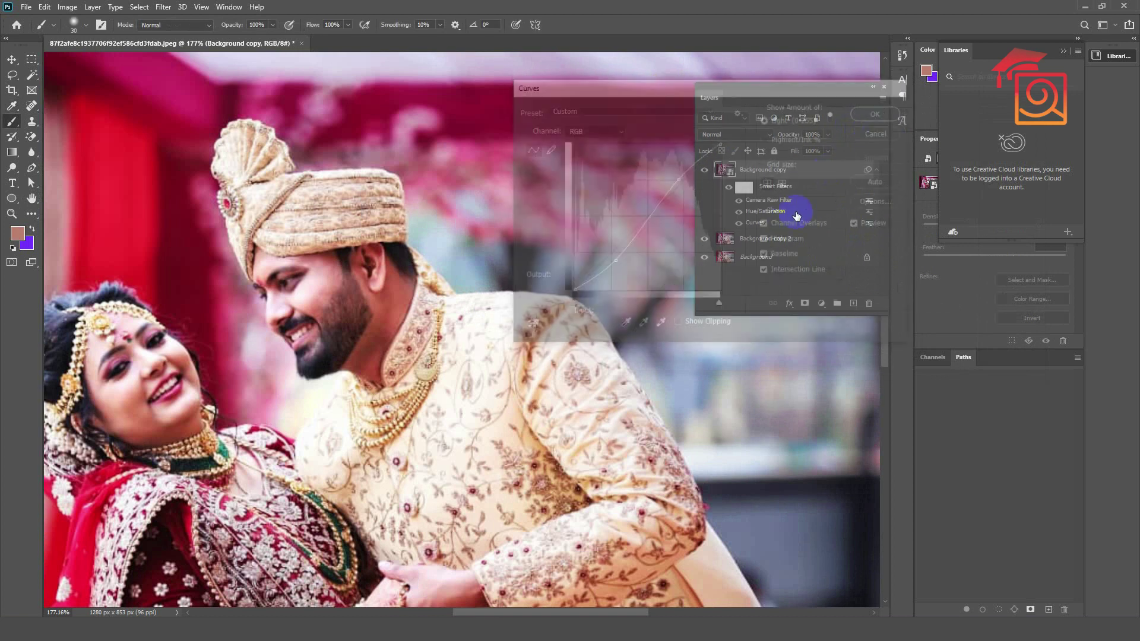
pyautogui.doubleClick(748, 215)
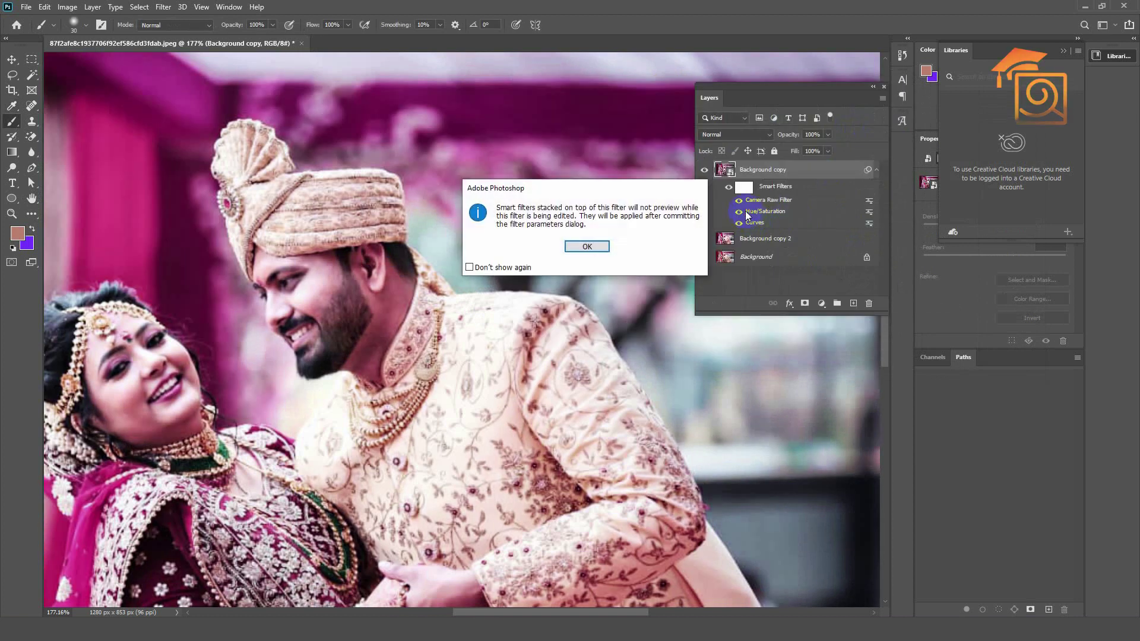
pyautogui.click(579, 248)
pyautogui.click(871, 166)
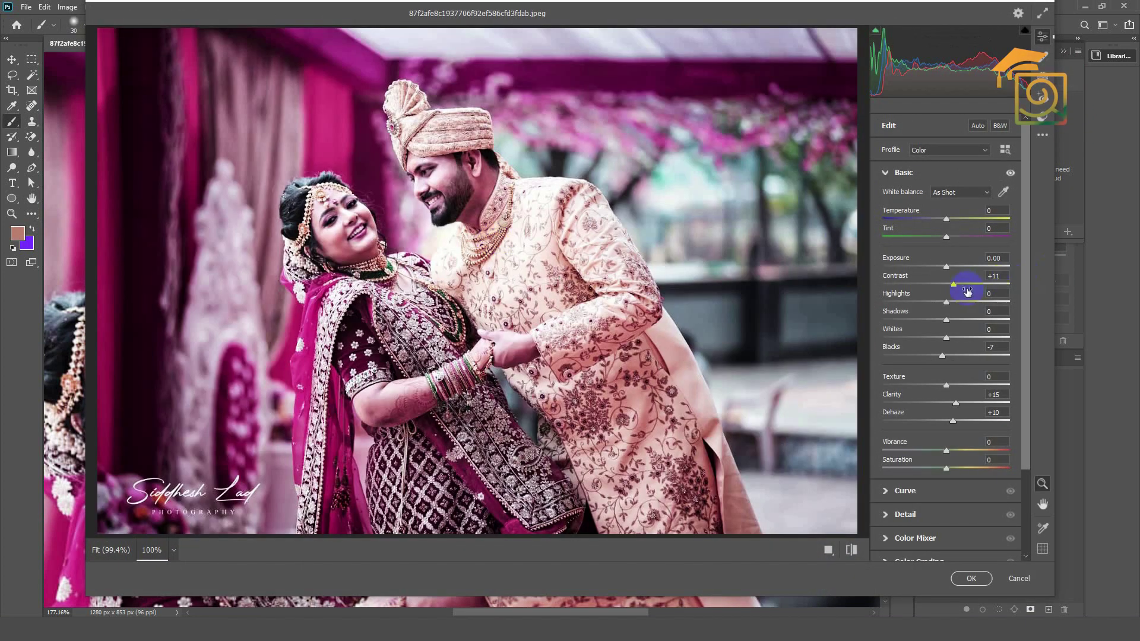
# Set the Camera Raw filter to Contrast +20 and Temperature +31 and apply it
pyautogui.moveTo(956, 289); pyautogui.dragTo(963, 289)
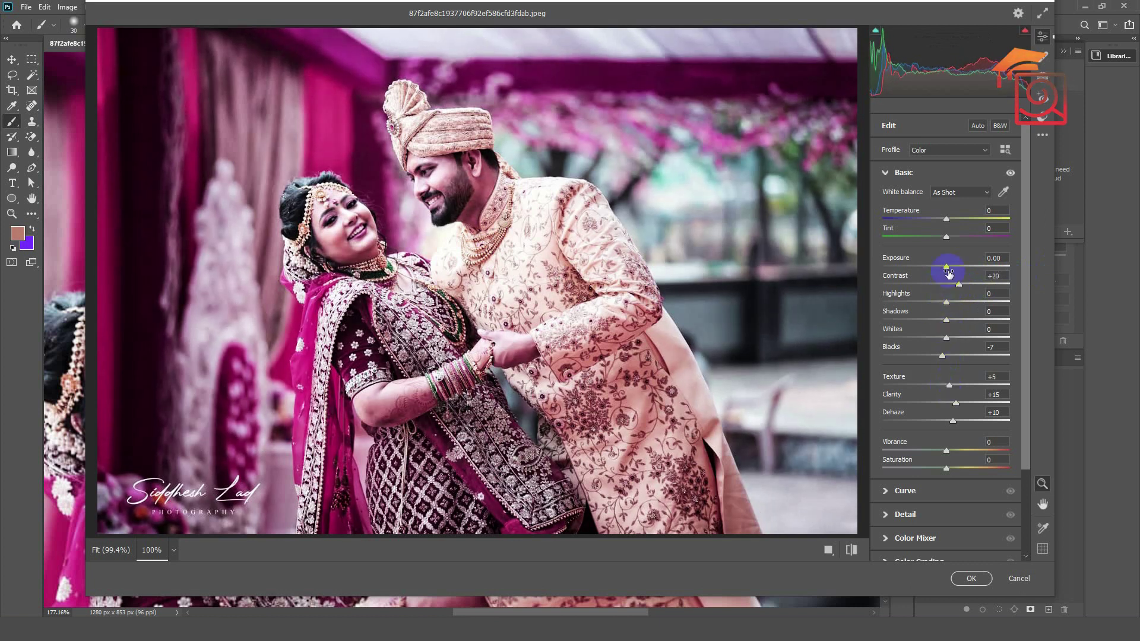
pyautogui.moveTo(946, 222); pyautogui.dragTo(967, 219)
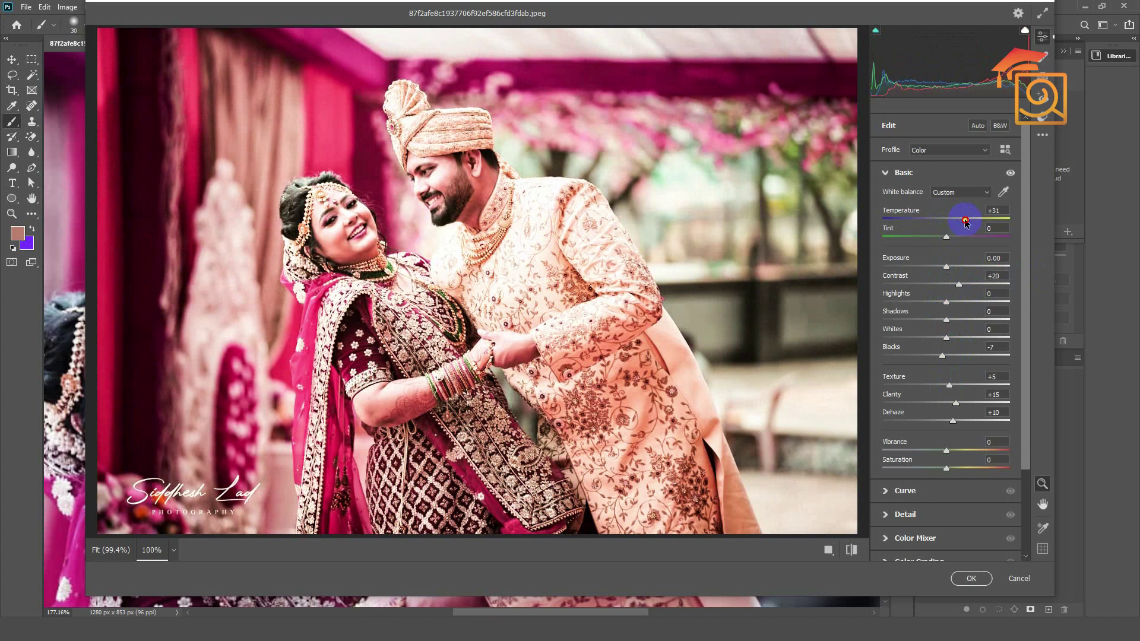
pyautogui.click(971, 578)
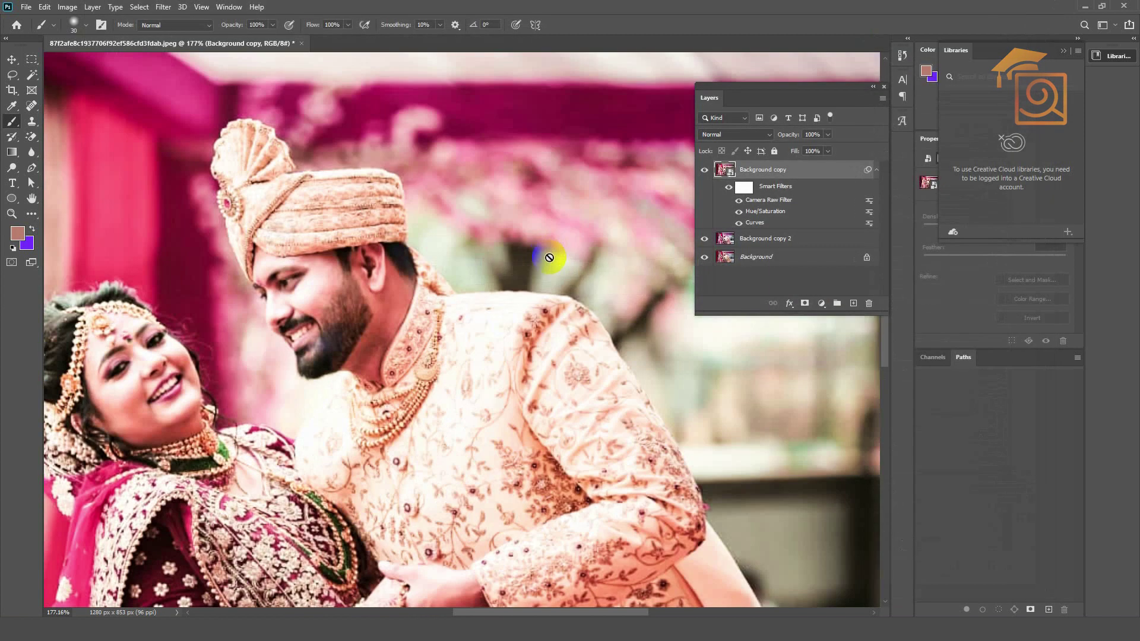
pyautogui.click(765, 212)
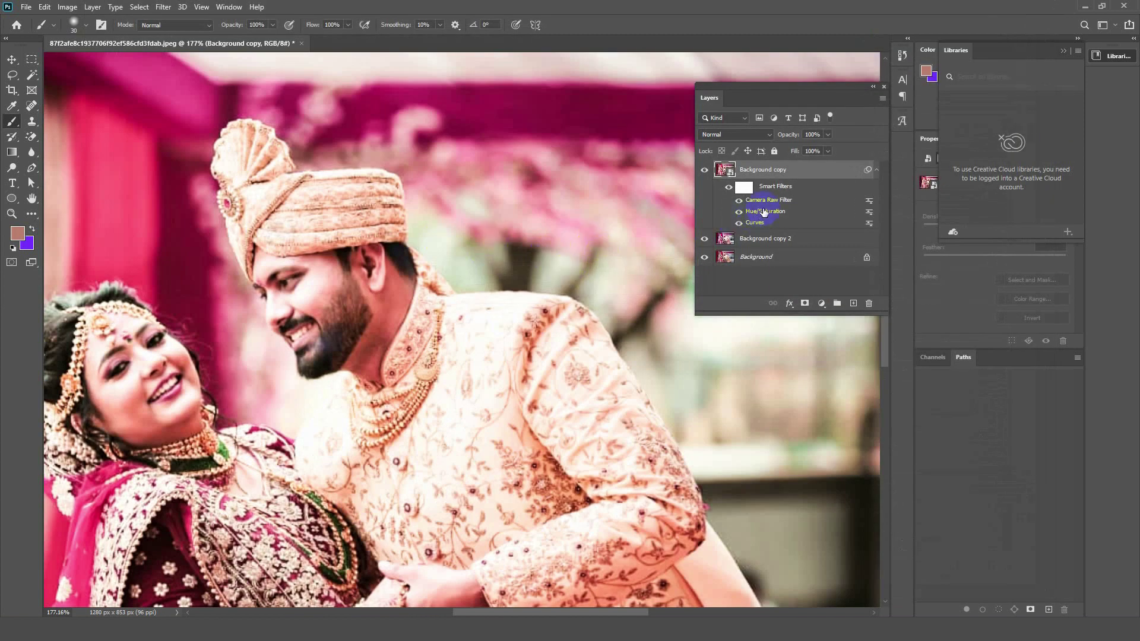
# Change the Hue/Saturation smart filter to Hue +12 and Saturation -7
pyautogui.doubleClick(754, 211)
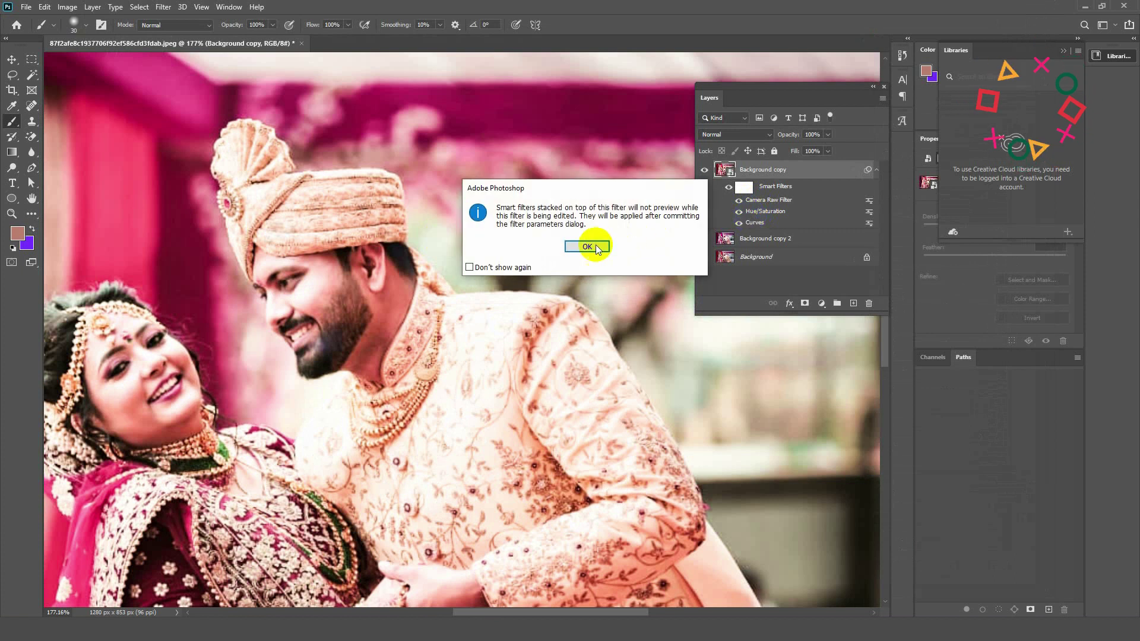
pyautogui.click(596, 246)
pyautogui.moveTo(734, 120); pyautogui.dragTo(798, 113)
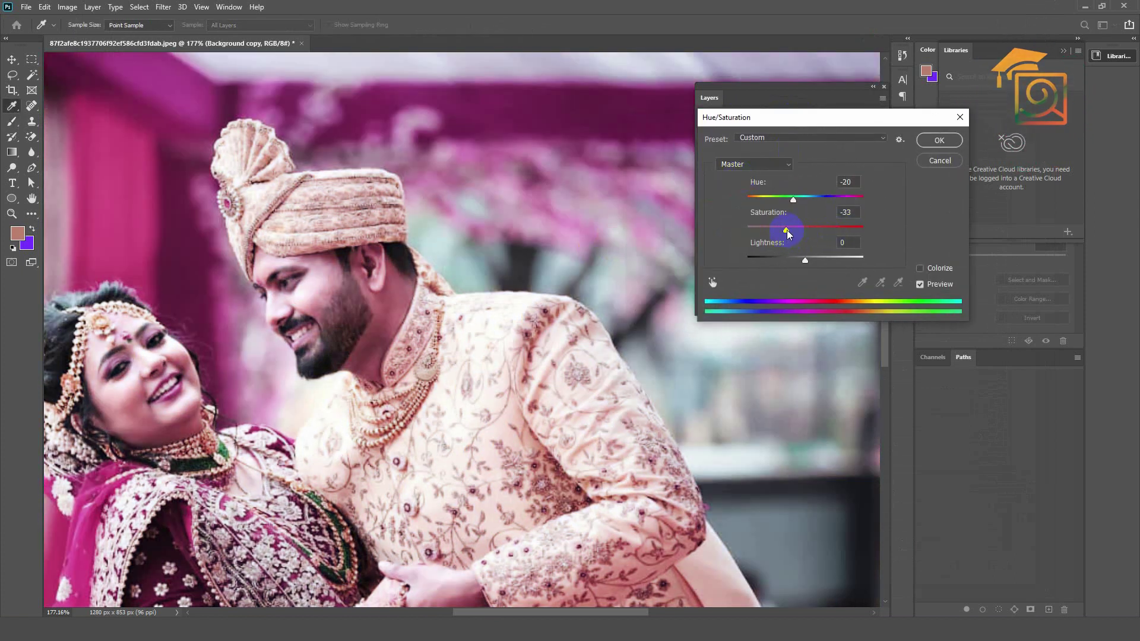
pyautogui.moveTo(786, 233); pyautogui.dragTo(805, 234)
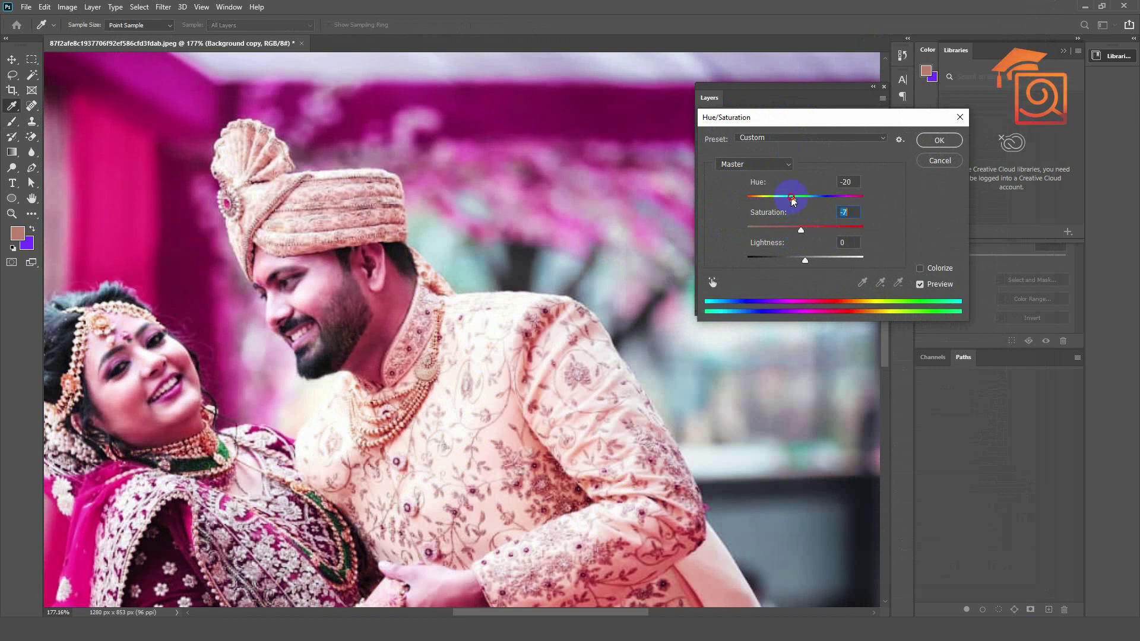
pyautogui.moveTo(794, 201); pyautogui.dragTo(814, 200)
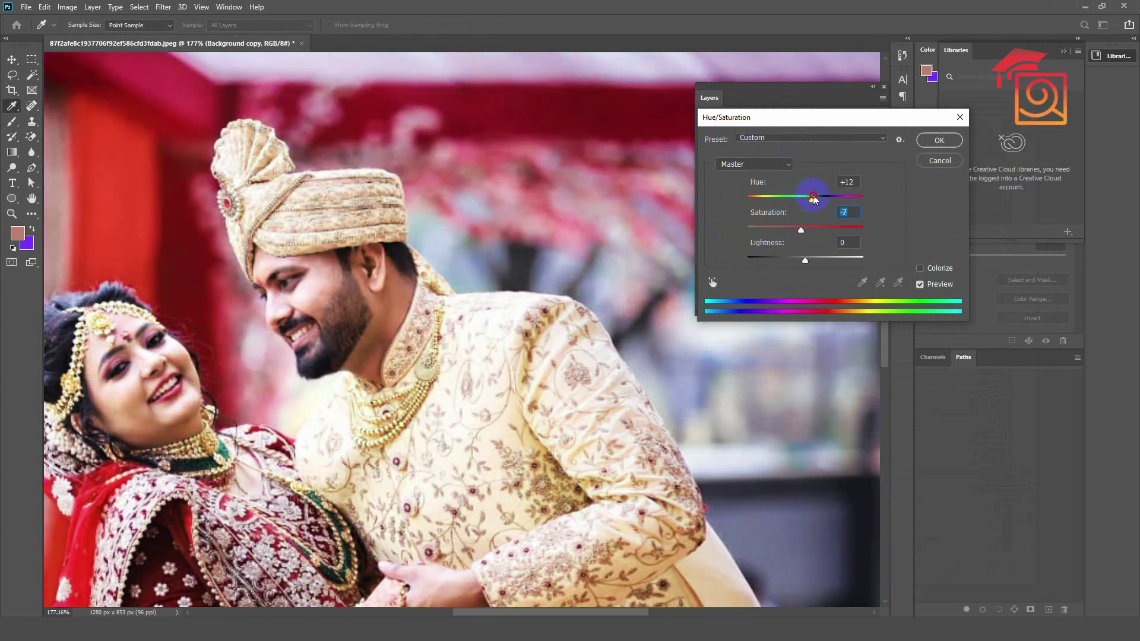
pyautogui.click(937, 140)
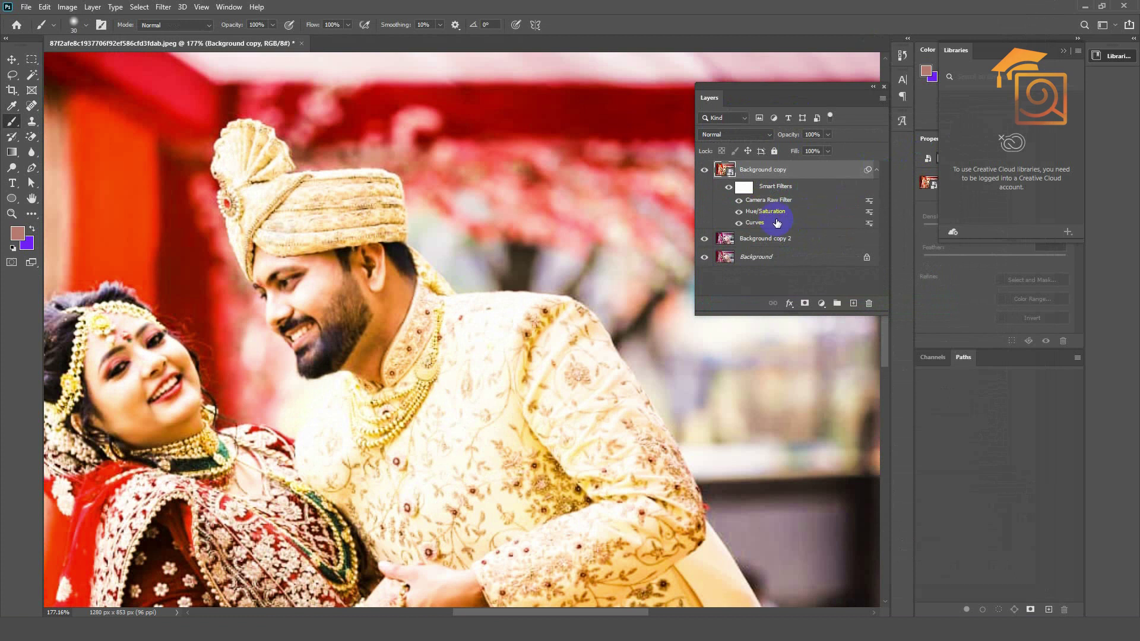
# Soften the Curves filter, lower point at 60 in / 63 out, then fit the photo on screen
pyautogui.doubleClick(754, 224)
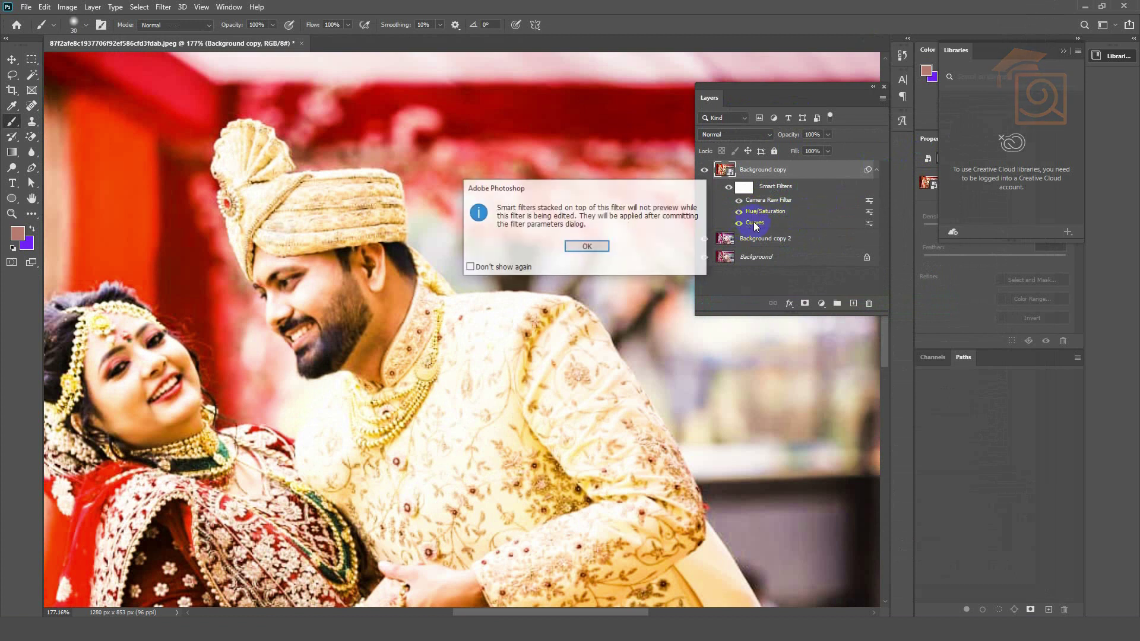
pyautogui.click(588, 246)
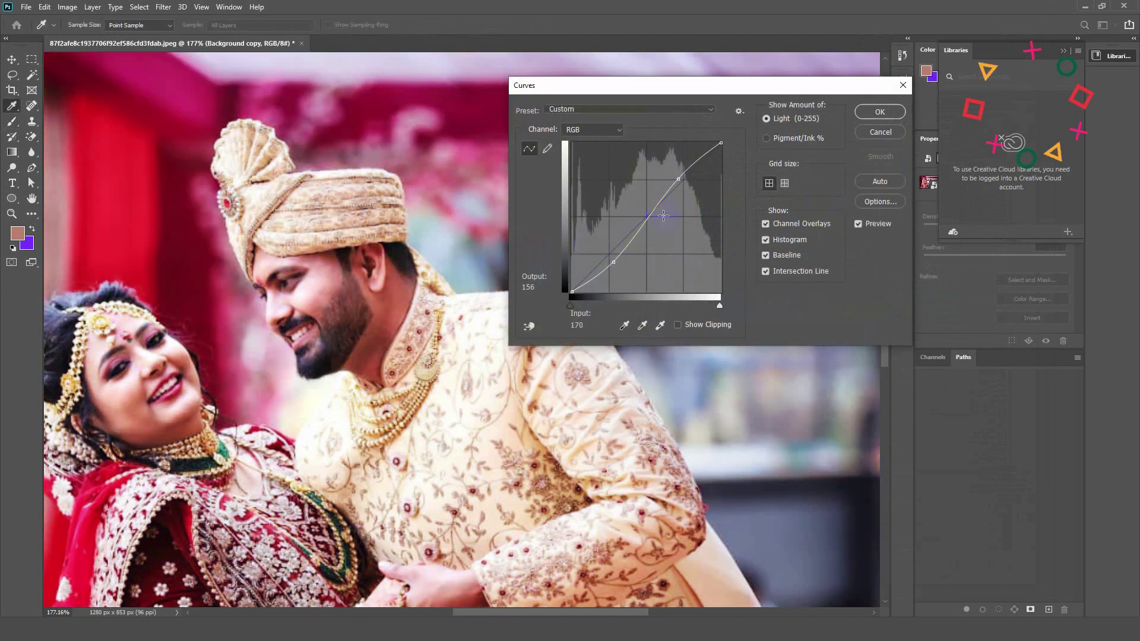
pyautogui.moveTo(613, 262); pyautogui.dragTo(605, 256)
pyautogui.click(682, 180)
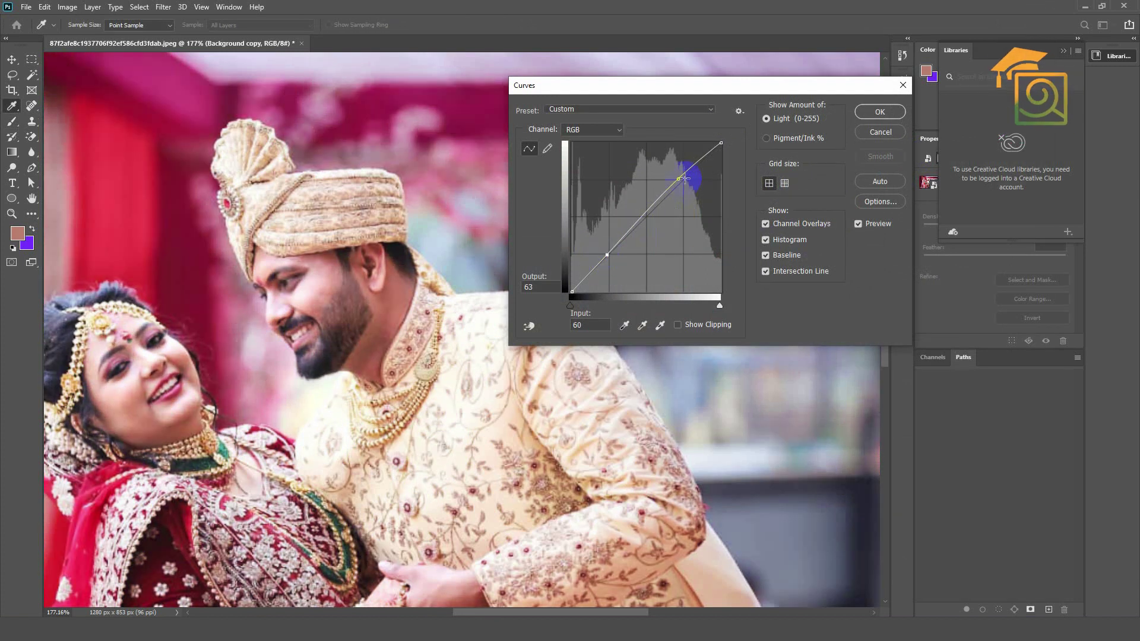
pyautogui.moveTo(681, 186); pyautogui.dragTo(689, 179)
pyautogui.click(880, 112)
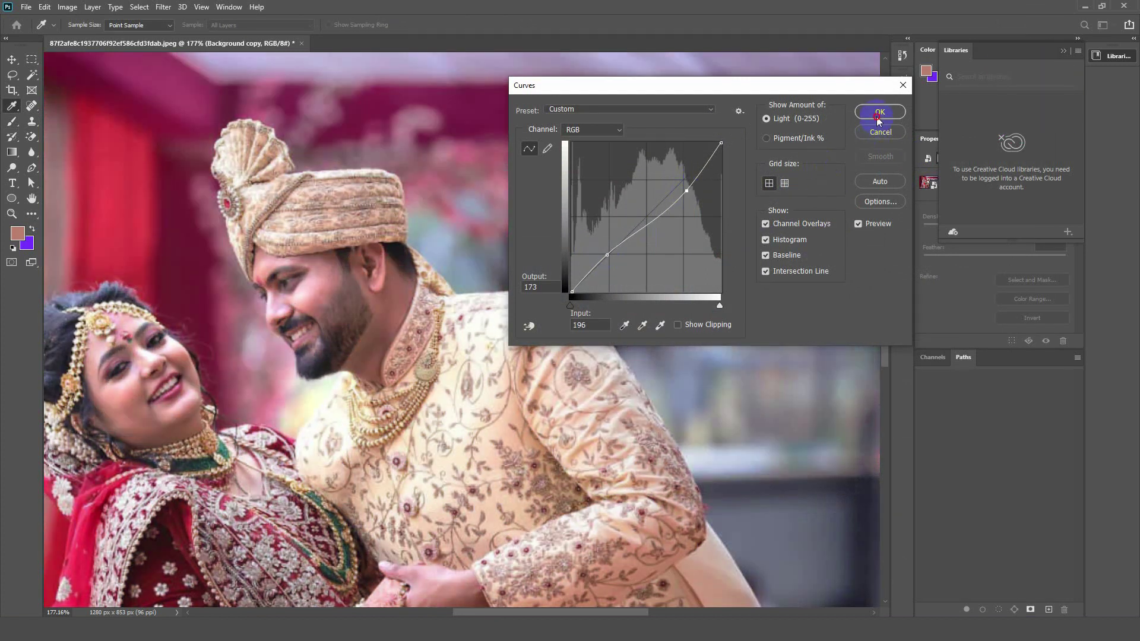
pyautogui.hotkey('ctrl', '0')
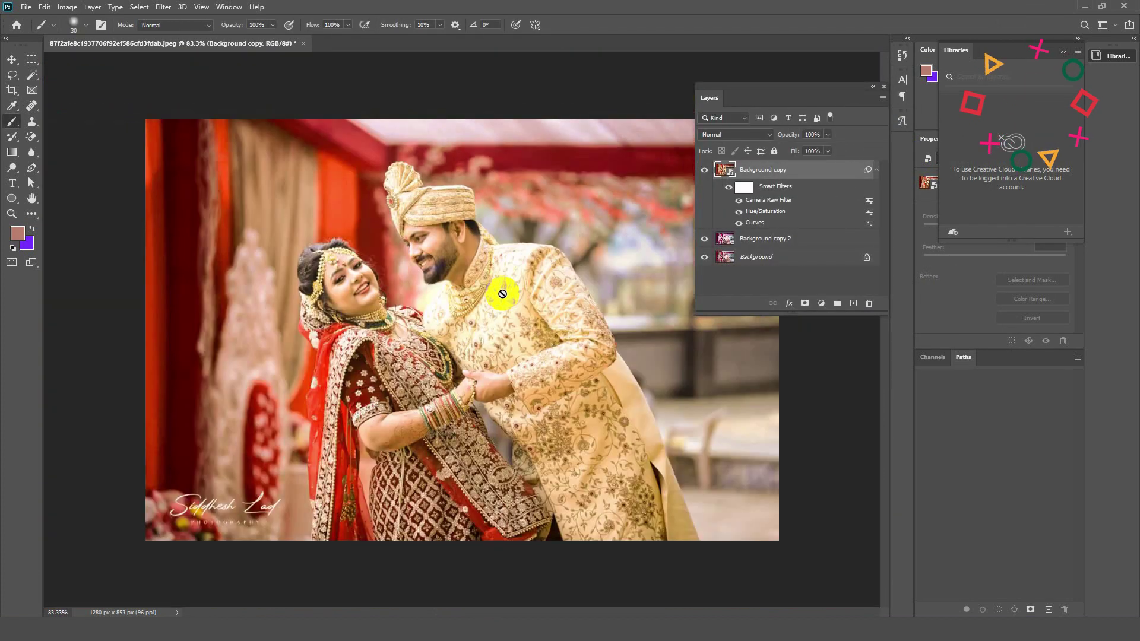
# Add a Gaussian Blur smart filter with Radius 4.2 pixels and target its filter mask
pyautogui.scroll(2, 592, 262)
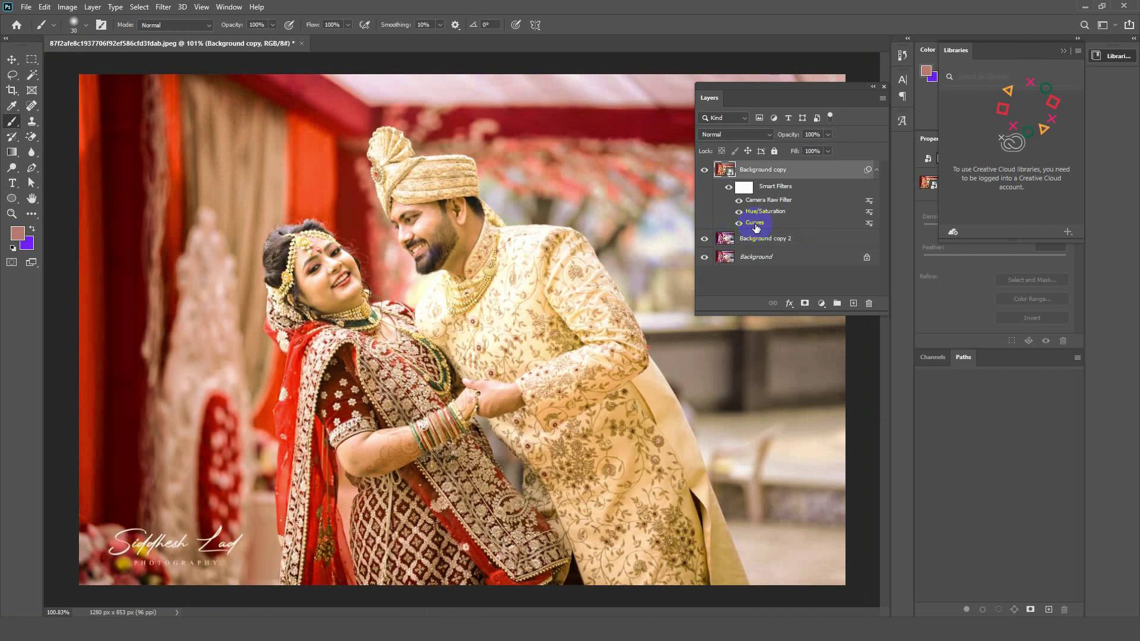
pyautogui.click(163, 11)
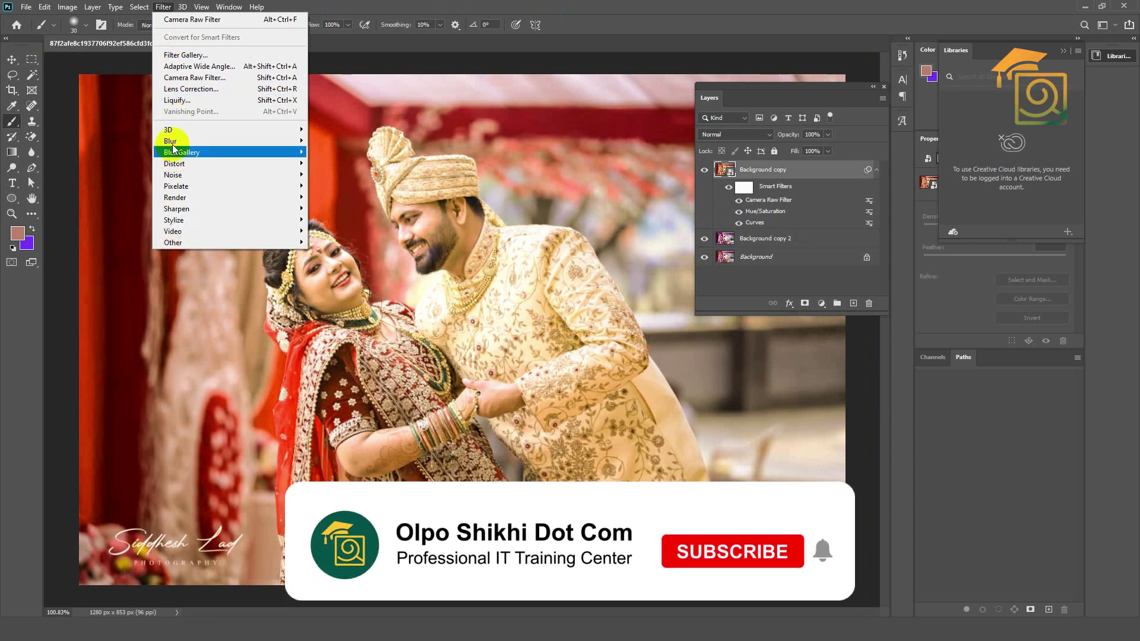
pyautogui.moveTo(170, 141)
pyautogui.click(351, 186)
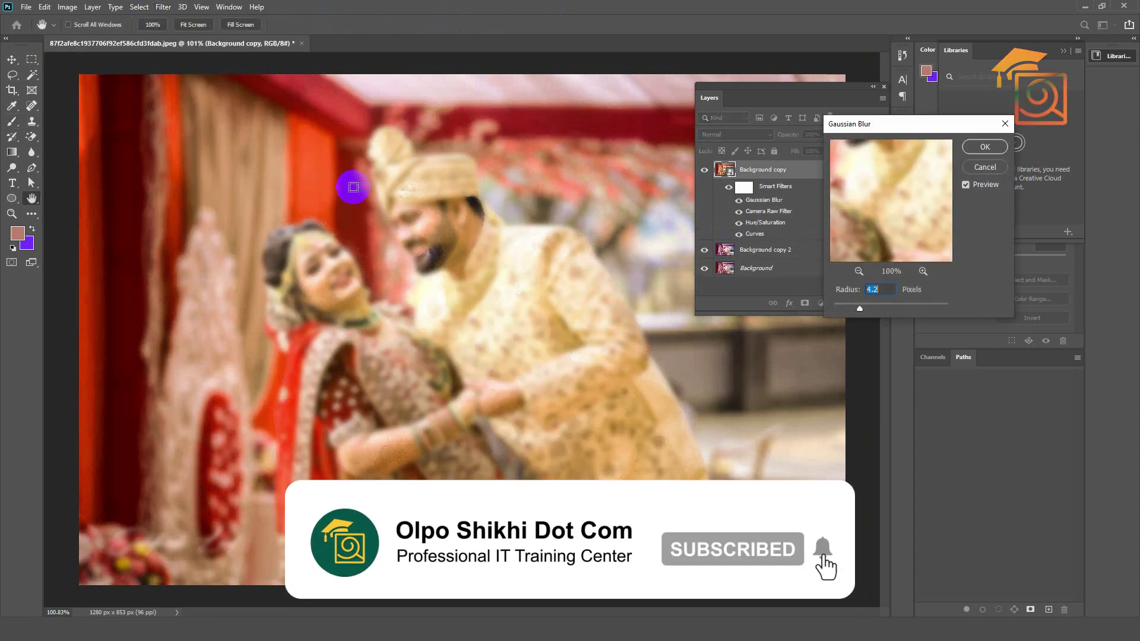
pyautogui.click(984, 147)
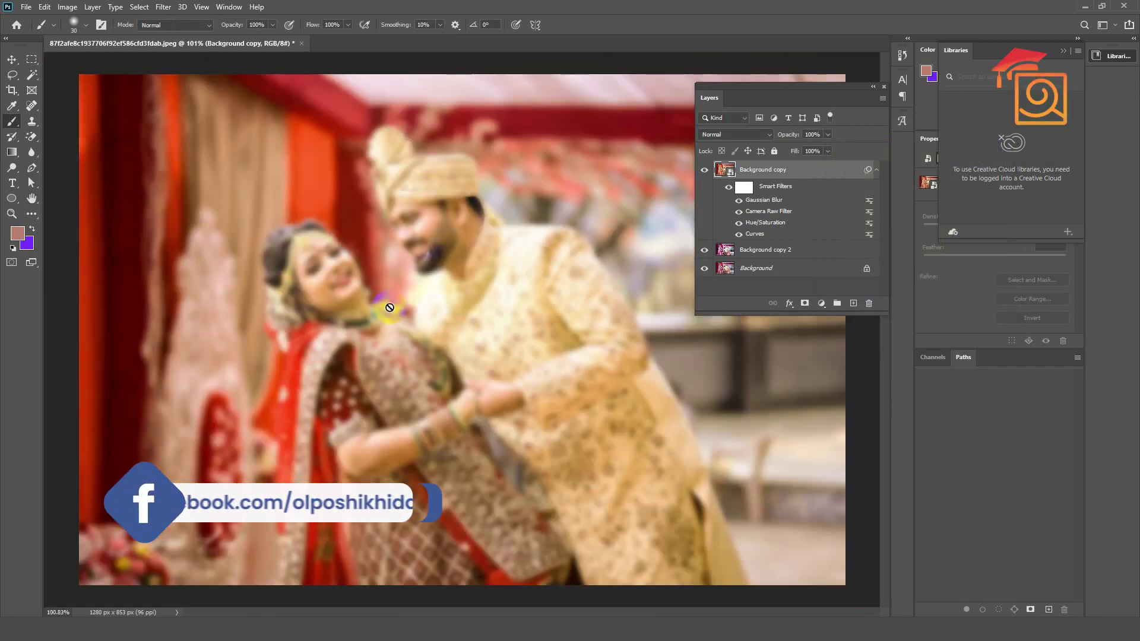
pyautogui.scroll(-1, 300, 227)
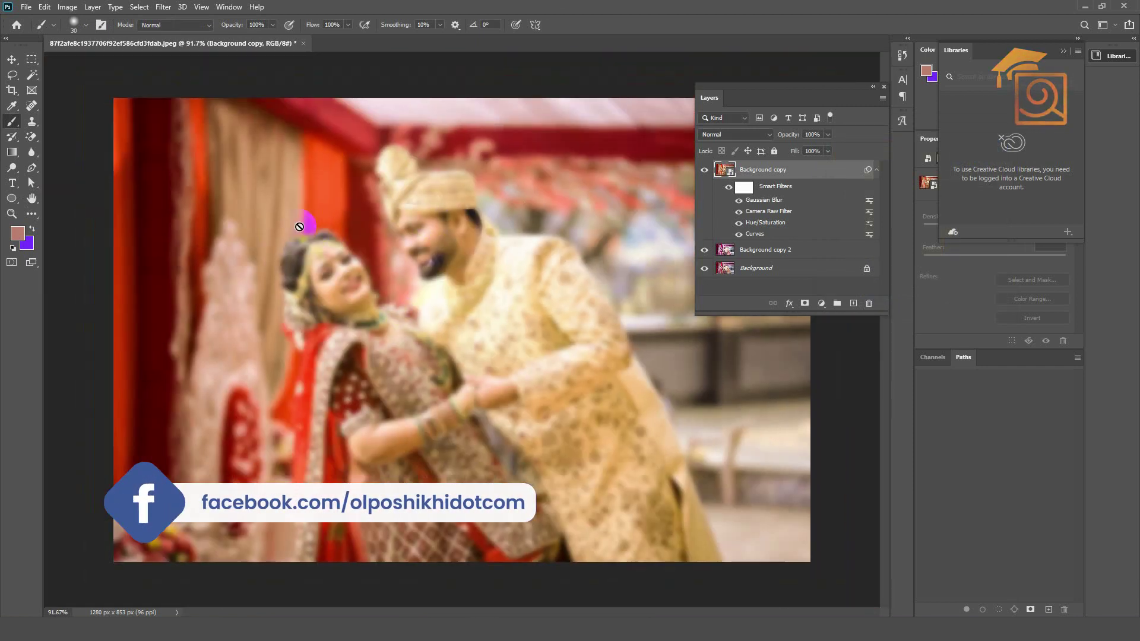
pyautogui.click(744, 188)
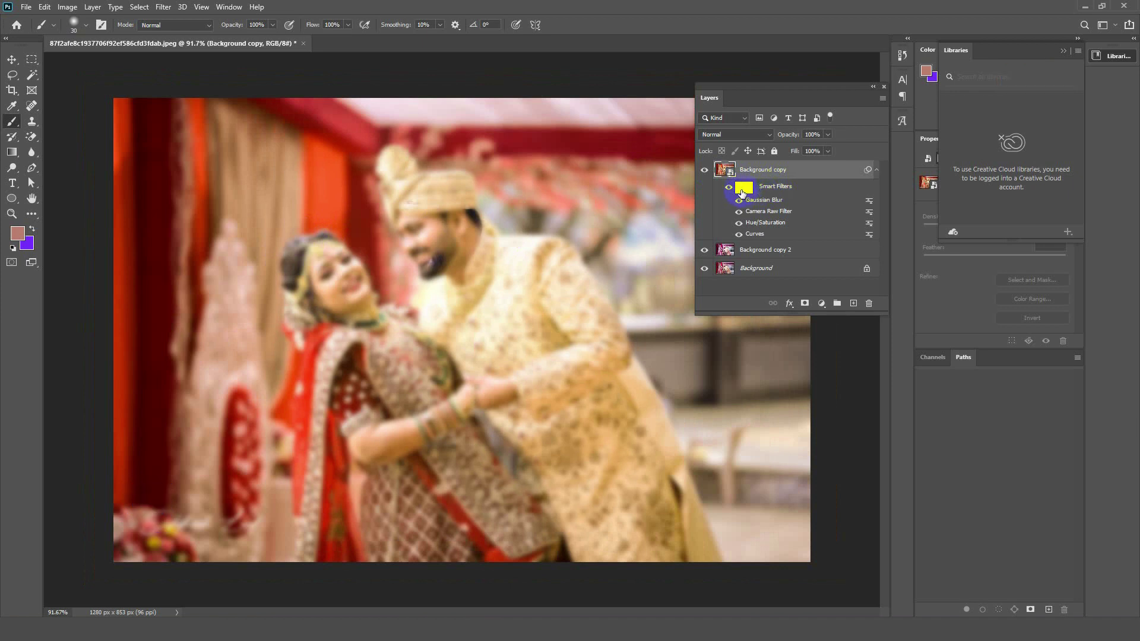
# Paint black over the groom's and bride's faces on the mask, then refill the mask white
pyautogui.click(32, 229)
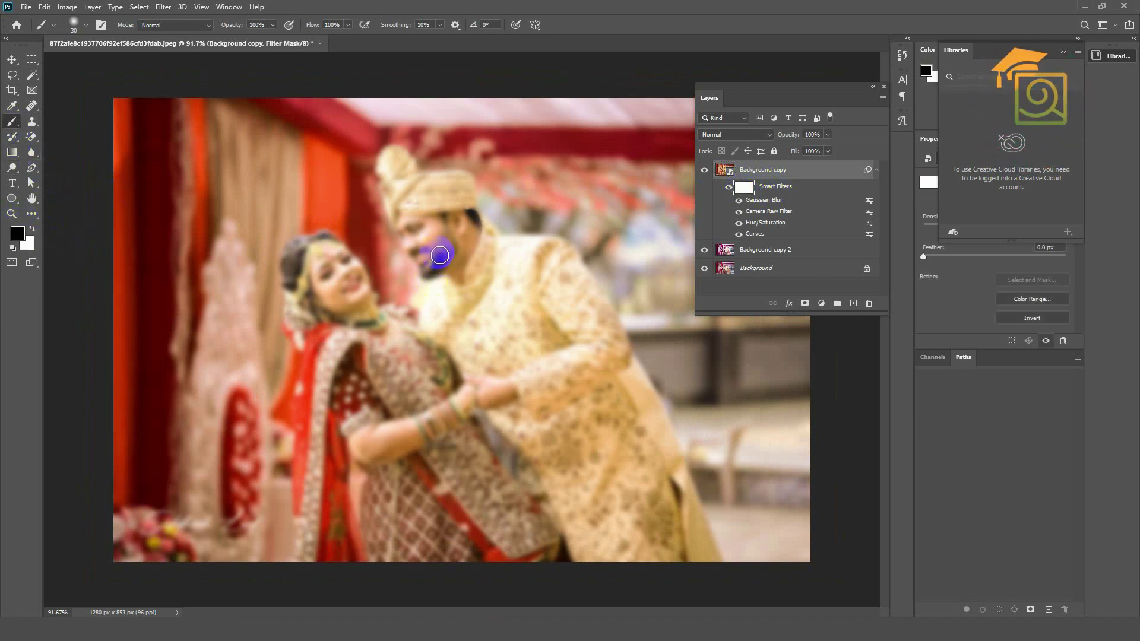
pyautogui.moveTo(420, 244); pyautogui.dragTo(411, 245)
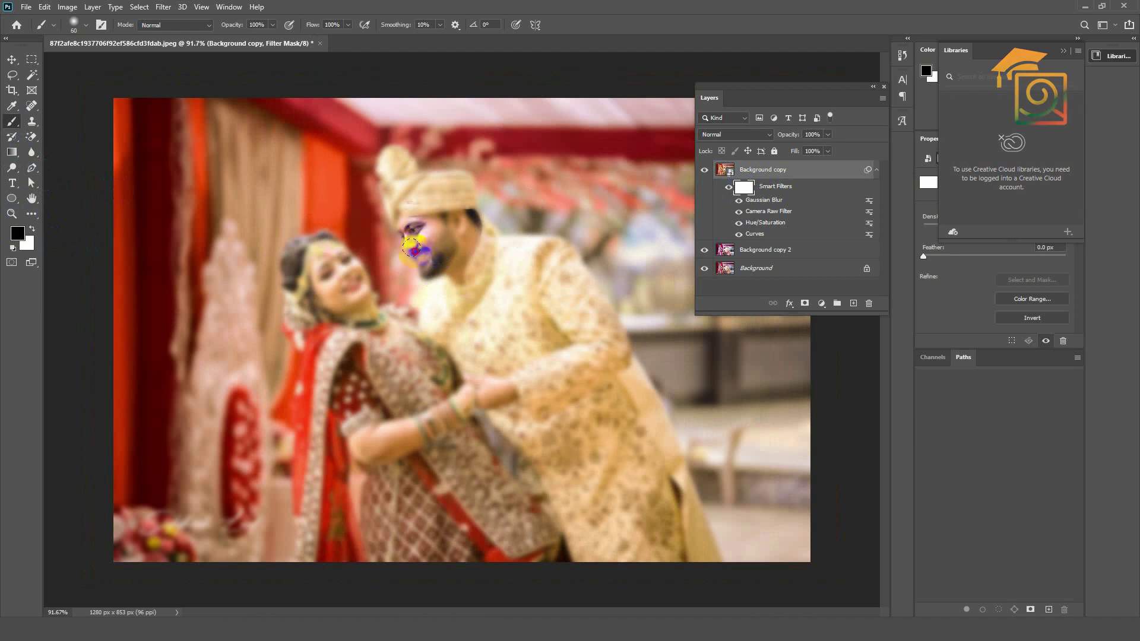
pyautogui.moveTo(339, 271)
pyautogui.mouseDown()
pyautogui.moveTo(389, 292)
pyautogui.moveTo(580, 302)
pyautogui.mouseUp()
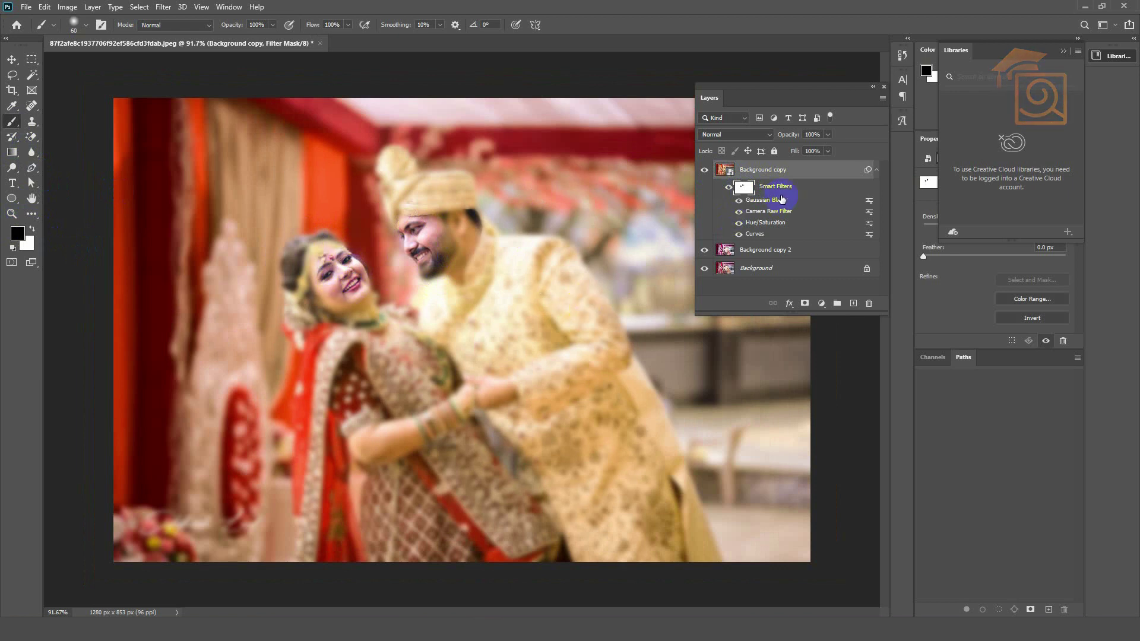
pyautogui.hotkey('ctrl', 'BackSpace')
# Lower the Gaussian Blur radius to about 1.8 pixels, then hide the Gaussian Blur and Camera Raw effects
pyautogui.click(764, 225)
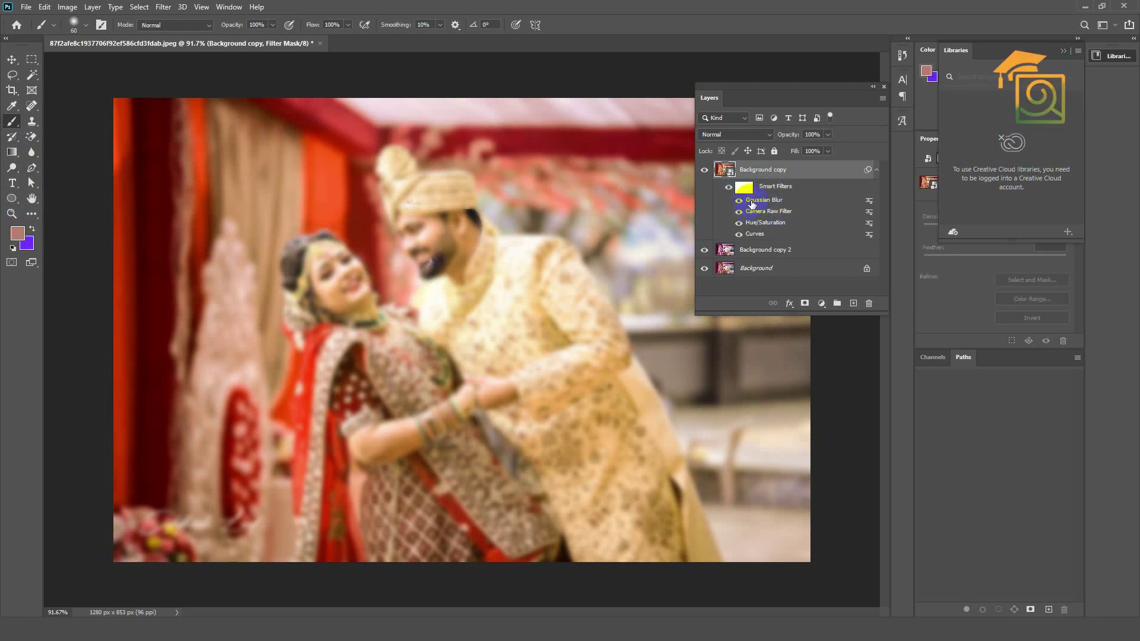
pyautogui.doubleClick(751, 201)
pyautogui.moveTo(825, 126); pyautogui.dragTo(608, 125)
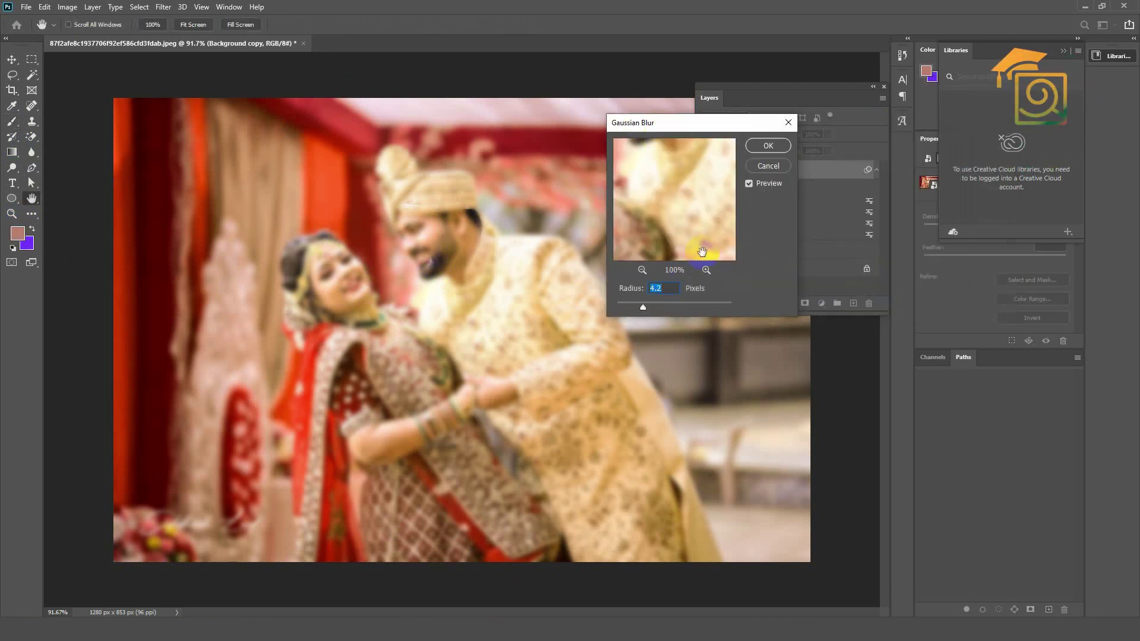
pyautogui.moveTo(646, 311); pyautogui.dragTo(626, 305)
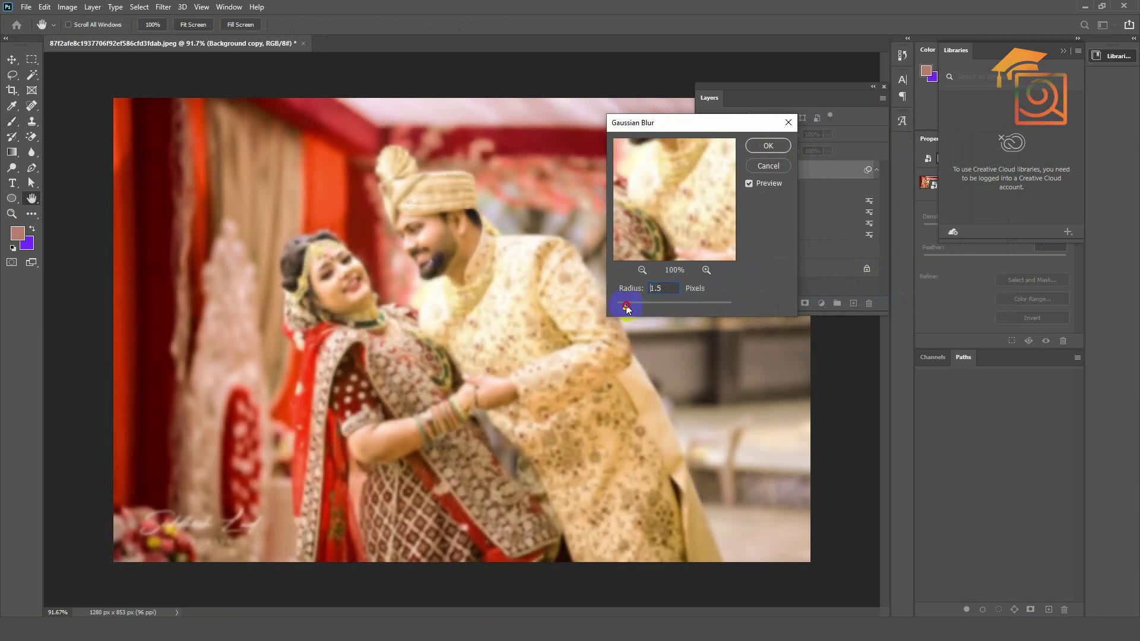
pyautogui.moveTo(626, 304); pyautogui.dragTo(665, 305)
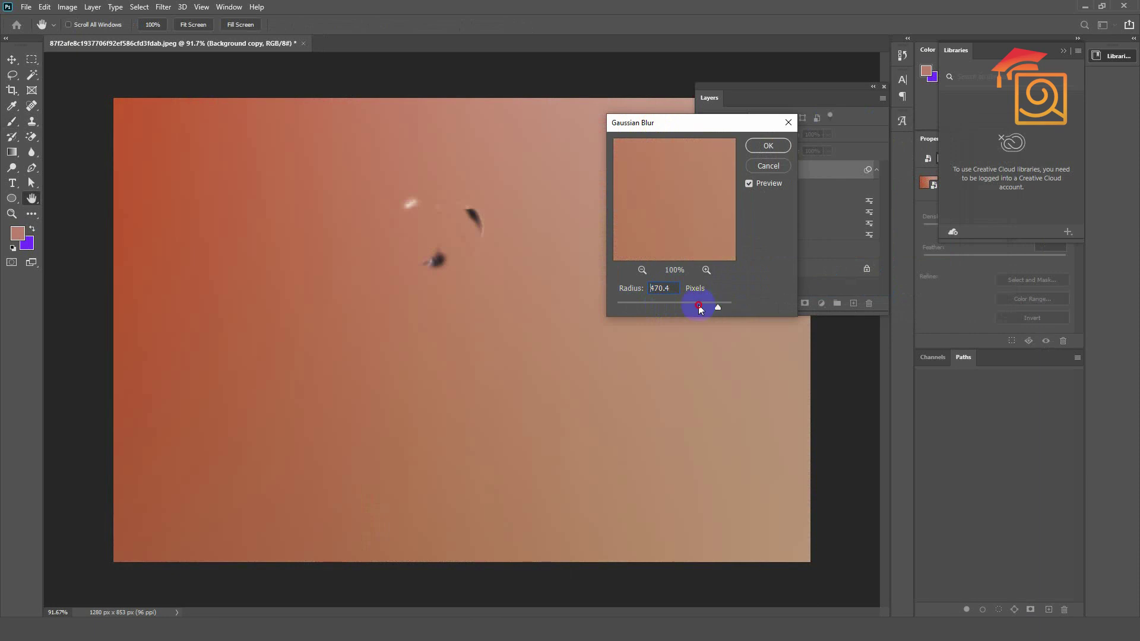
pyautogui.moveTo(717, 305); pyautogui.dragTo(632, 306)
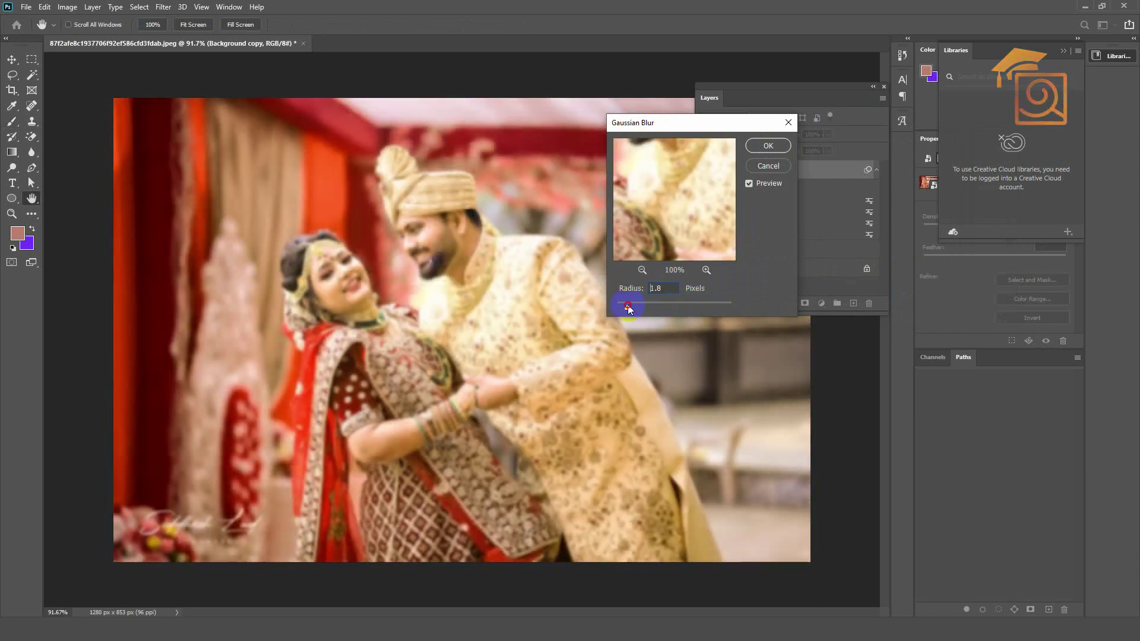
pyautogui.click(767, 145)
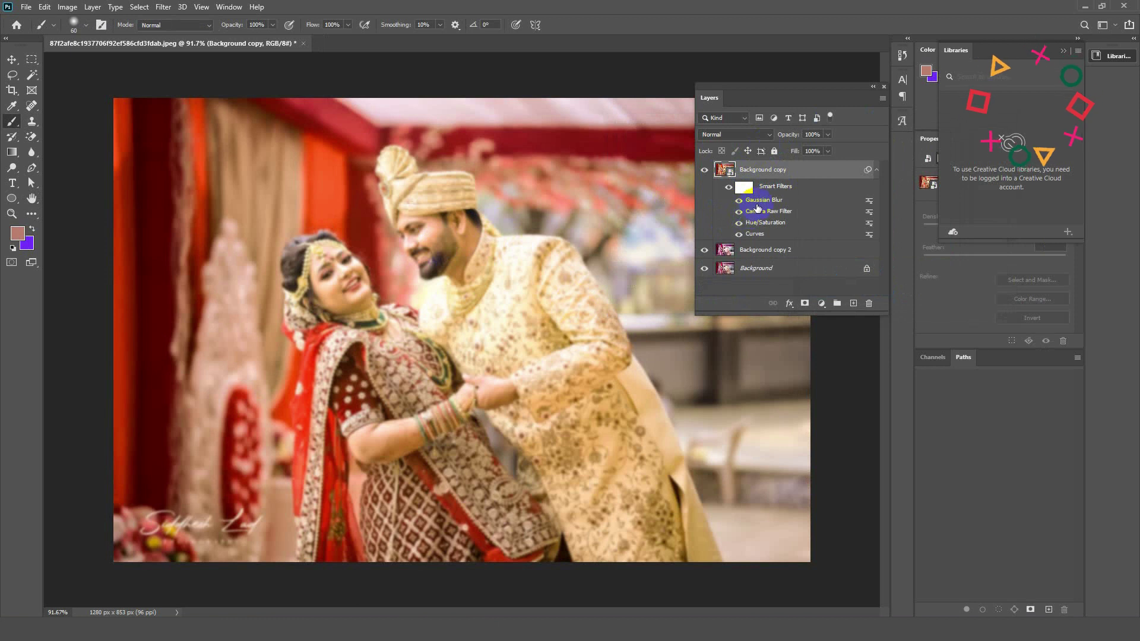
pyautogui.click(739, 201)
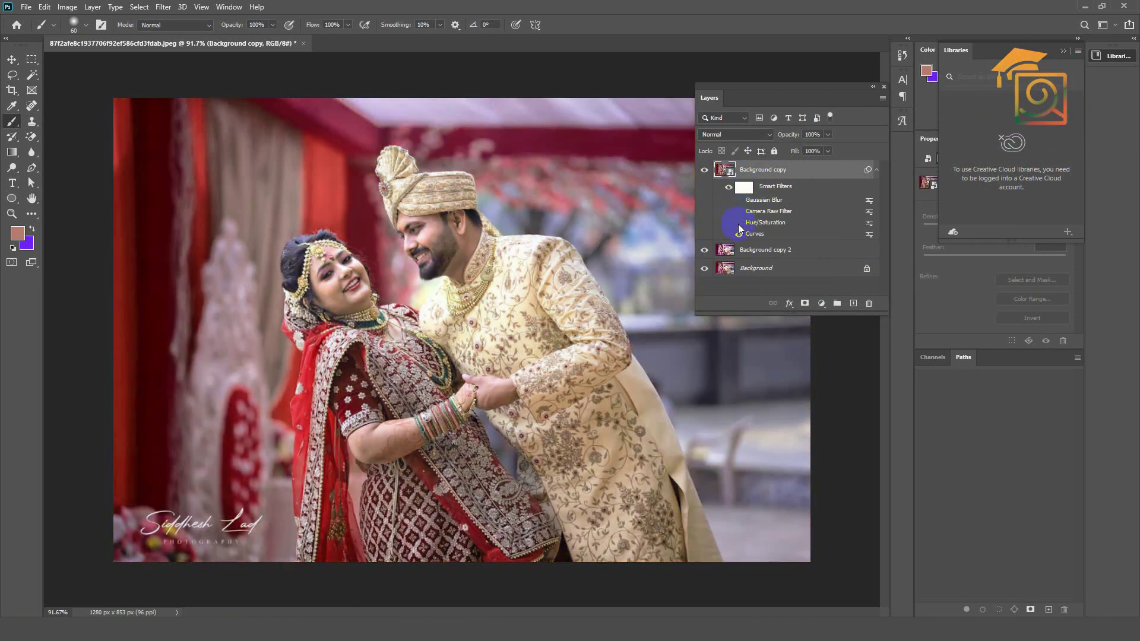
# Hide the Hue/Saturation and Curves effects, then clear all smart filters from Background copy
pyautogui.click(739, 223)
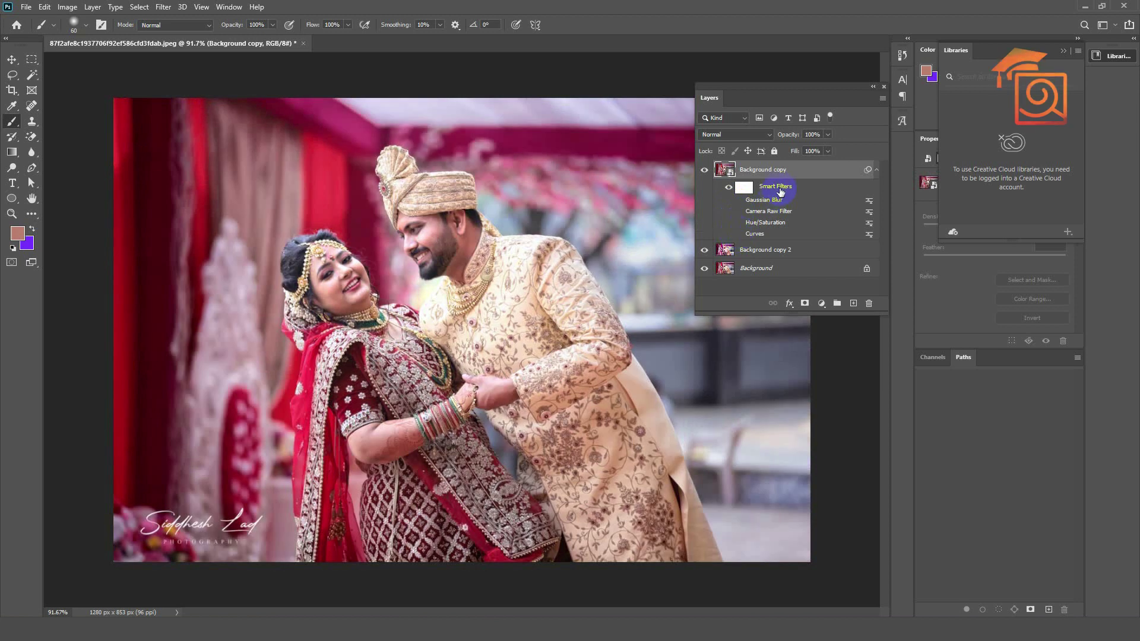
pyautogui.rightClick(788, 175)
pyautogui.rightClick(767, 188)
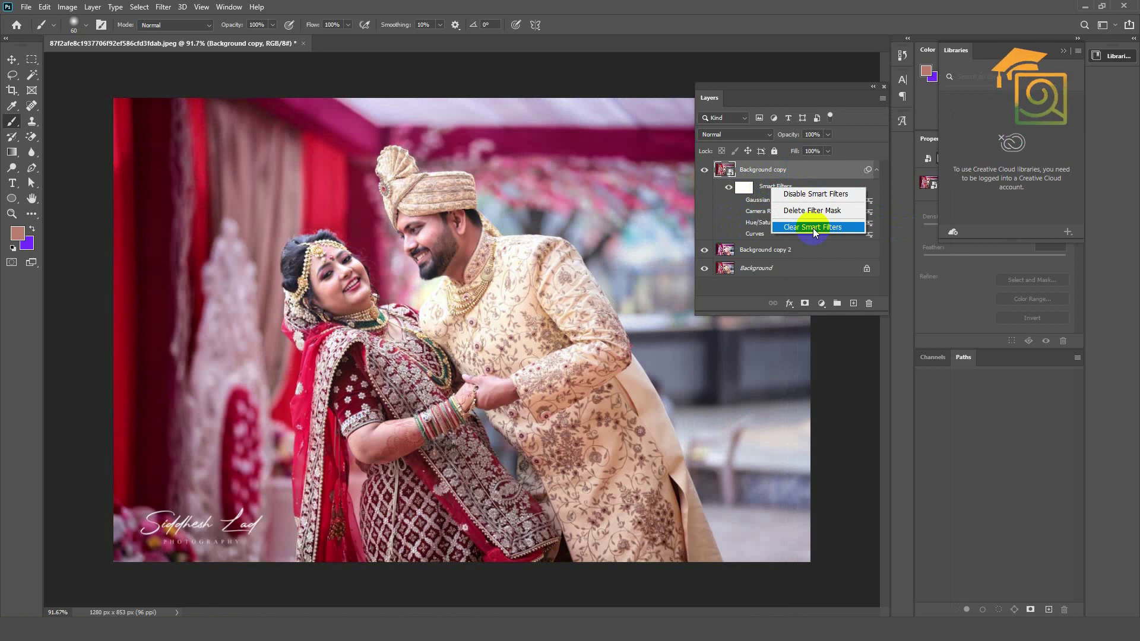
pyautogui.click(815, 228)
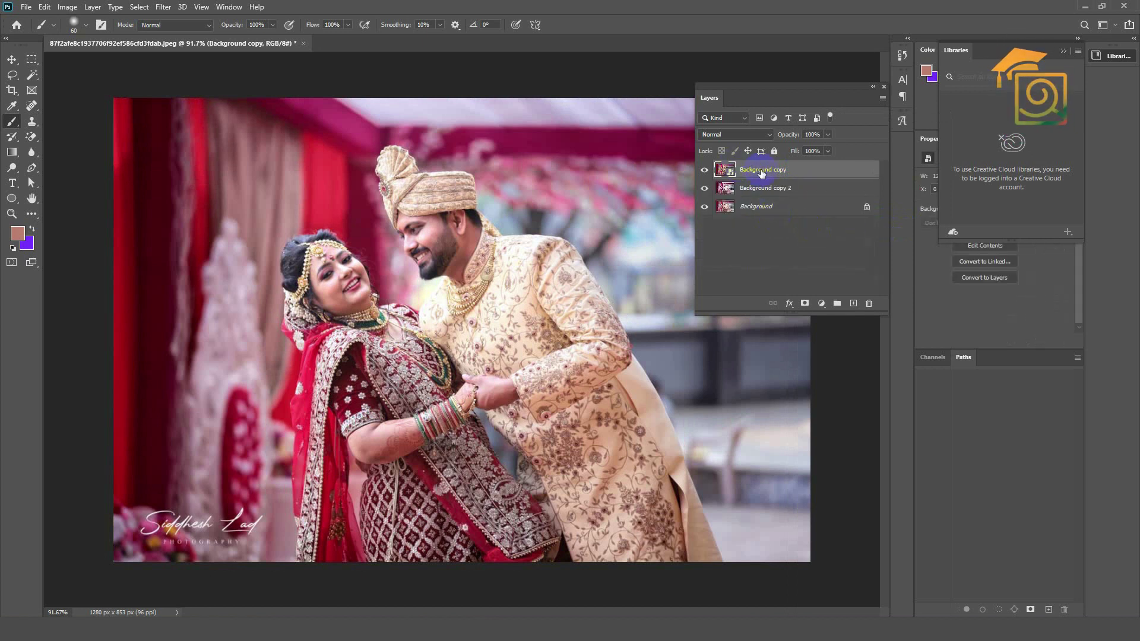
pyautogui.press('v')
pyautogui.scroll(1, 509, 340)
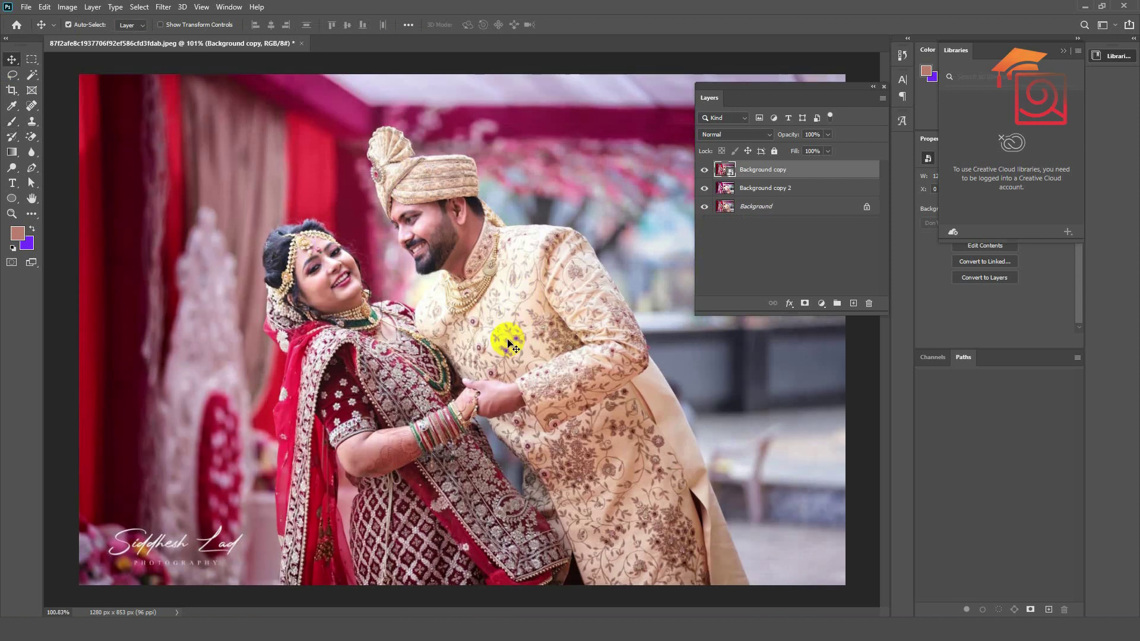